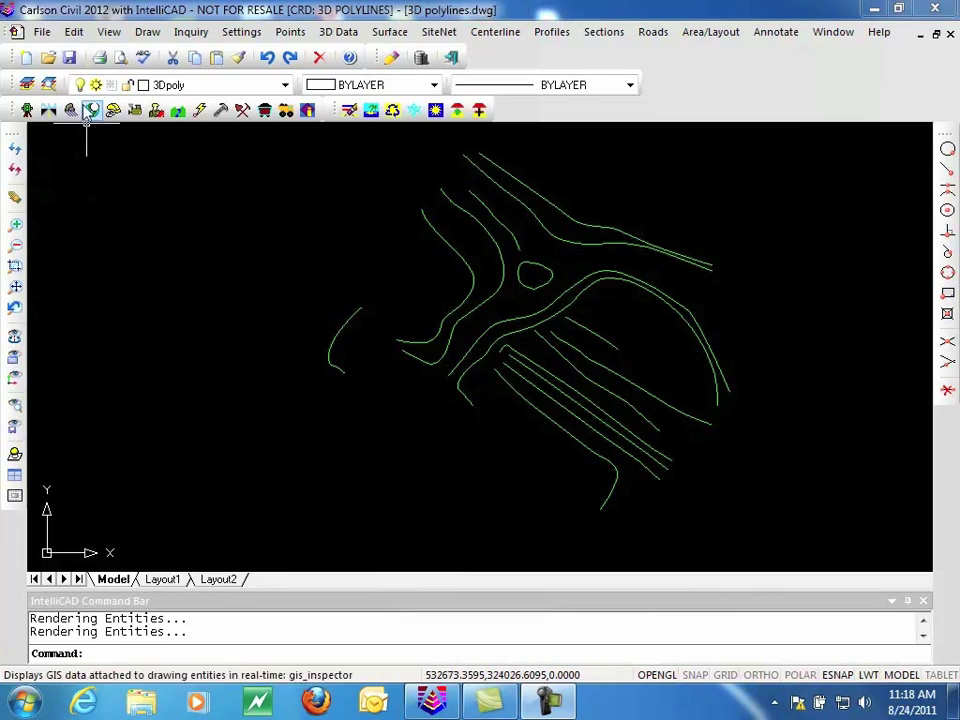
Step: Browse the 3D polyline editing commands, then dismiss them without choosing one
{"action": "left_click", "coordinate": [75, 32]}
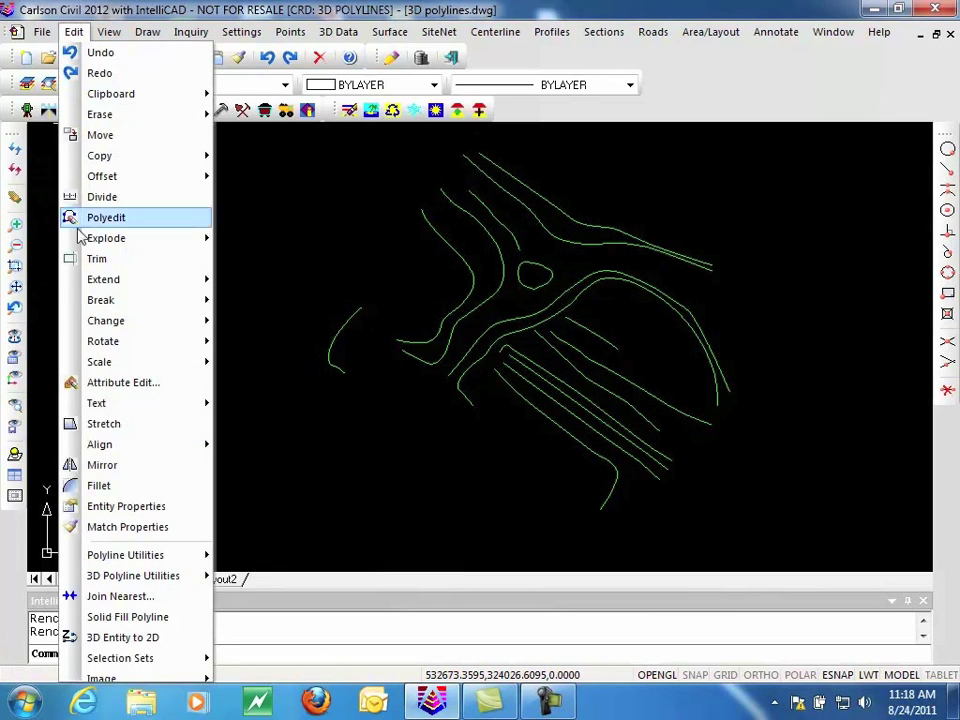
{"action": "mouse_move", "coordinate": [88, 578]}
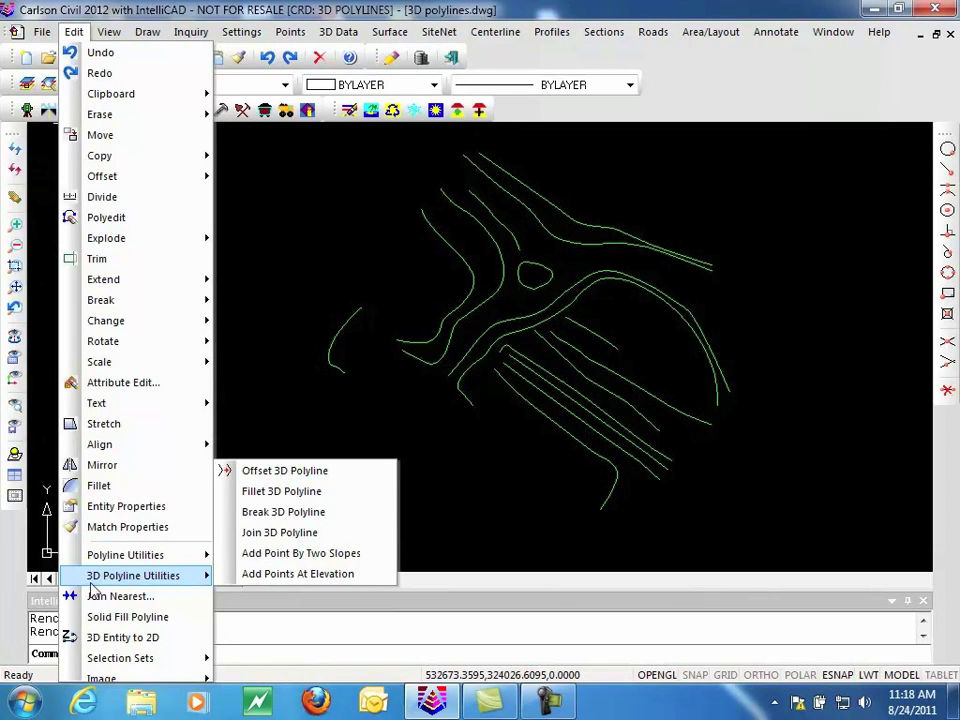
{"action": "left_click", "coordinate": [344, 401]}
{"action": "left_click", "coordinate": [274, 418]}
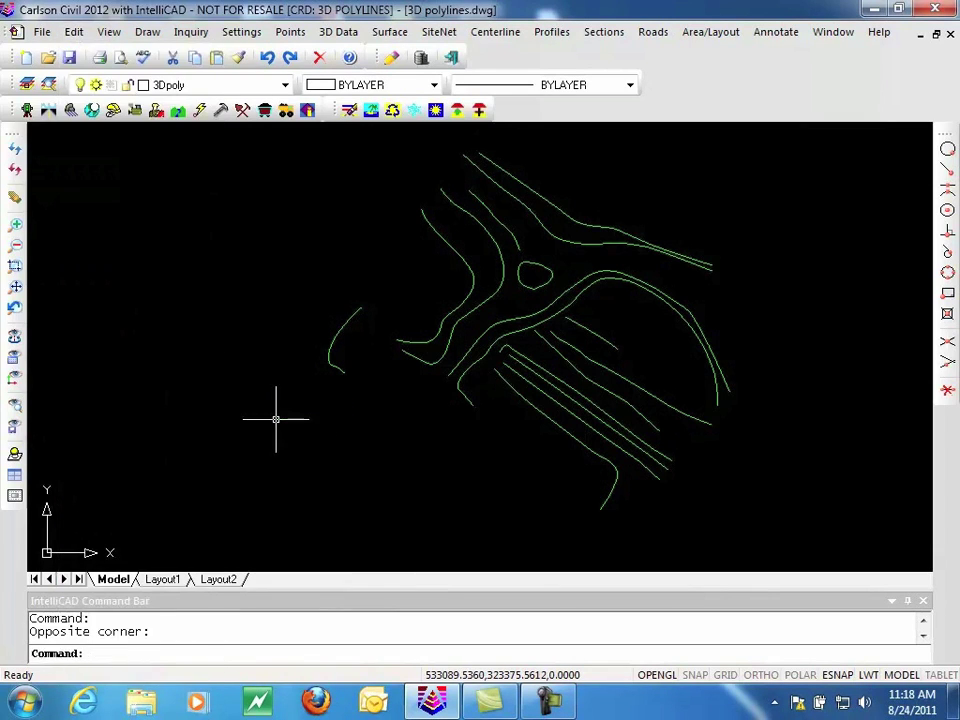
Step: Show all 16 contour polylines in the 3D viewer and tilt them to check elevations
{"action": "left_click", "coordinate": [106, 33]}
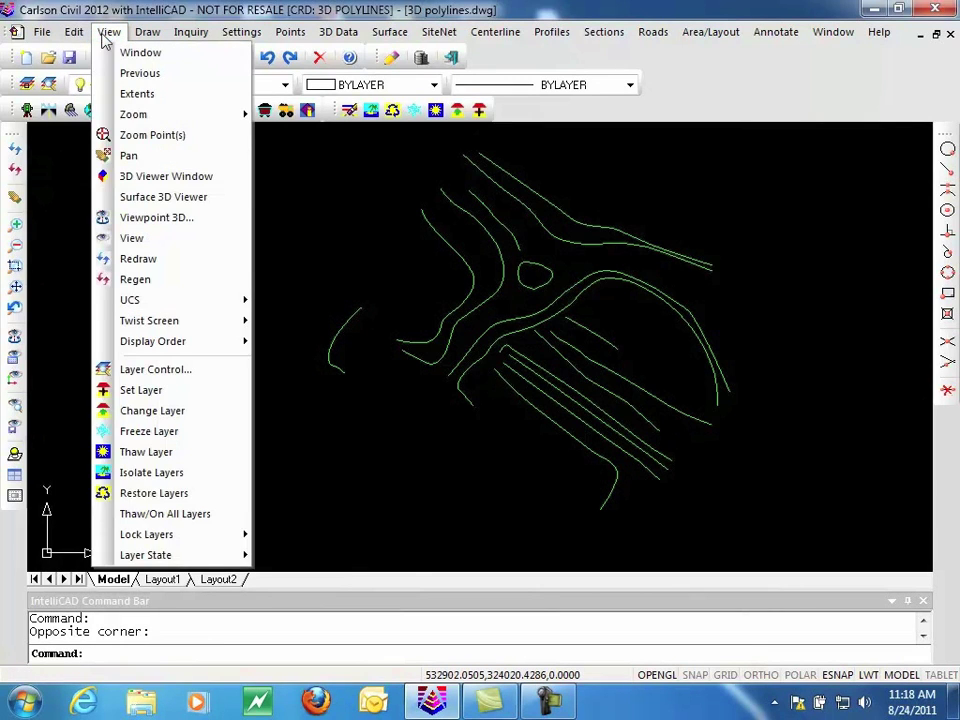
{"action": "left_click", "coordinate": [128, 177]}
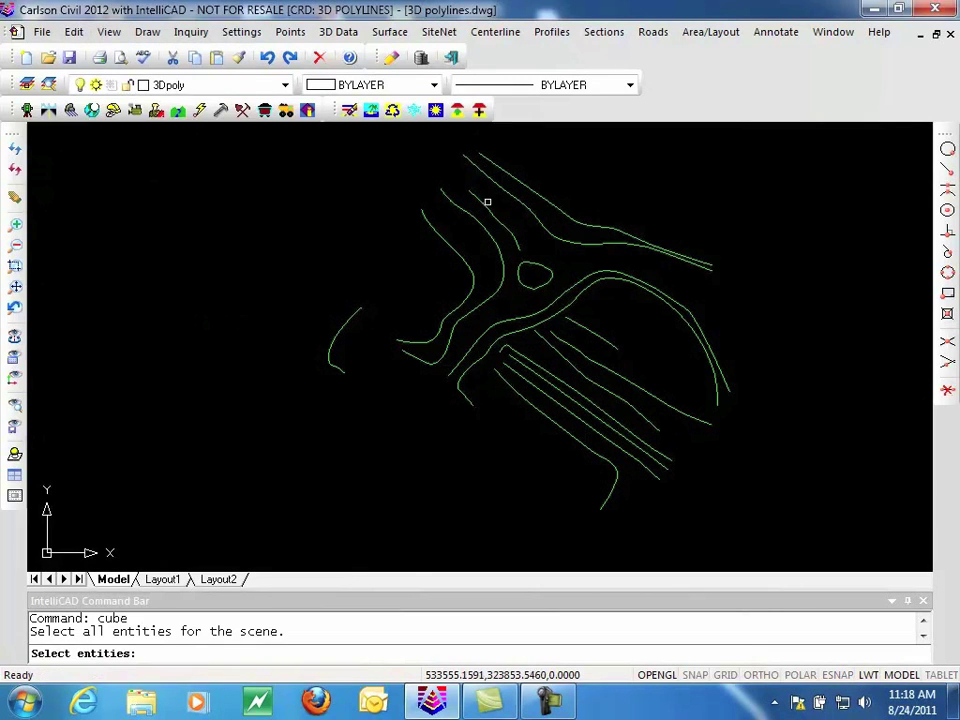
{"action": "left_click", "coordinate": [771, 155]}
{"action": "left_click", "coordinate": [303, 463]}
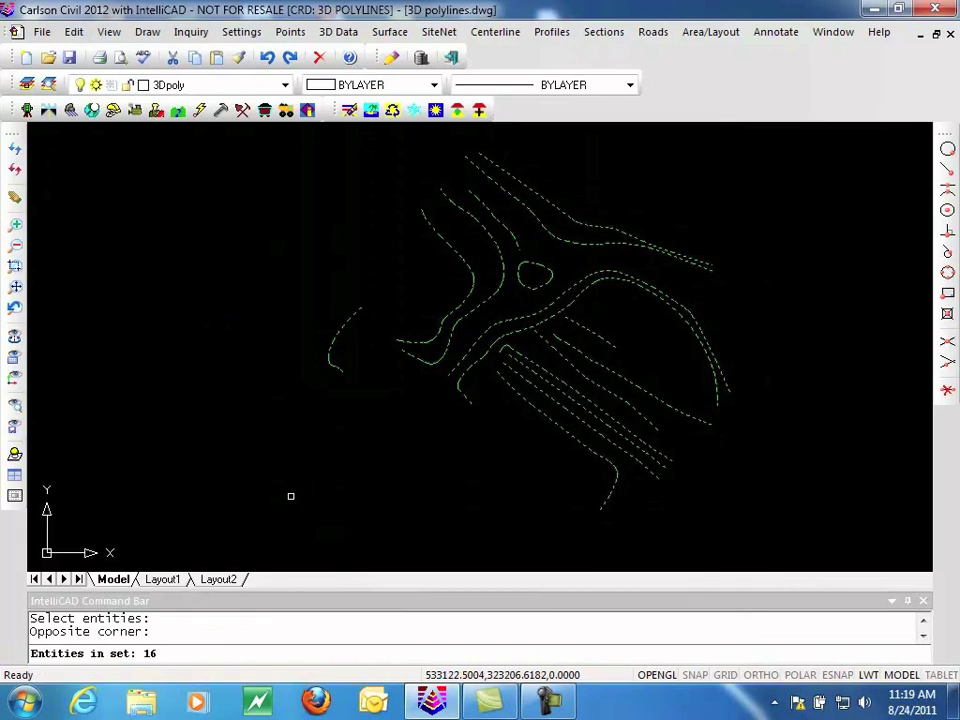
{"action": "key", "text": "Return"}
{"action": "left_click_drag", "start_coordinate": [352, 252], "coordinate": [448, 540]}
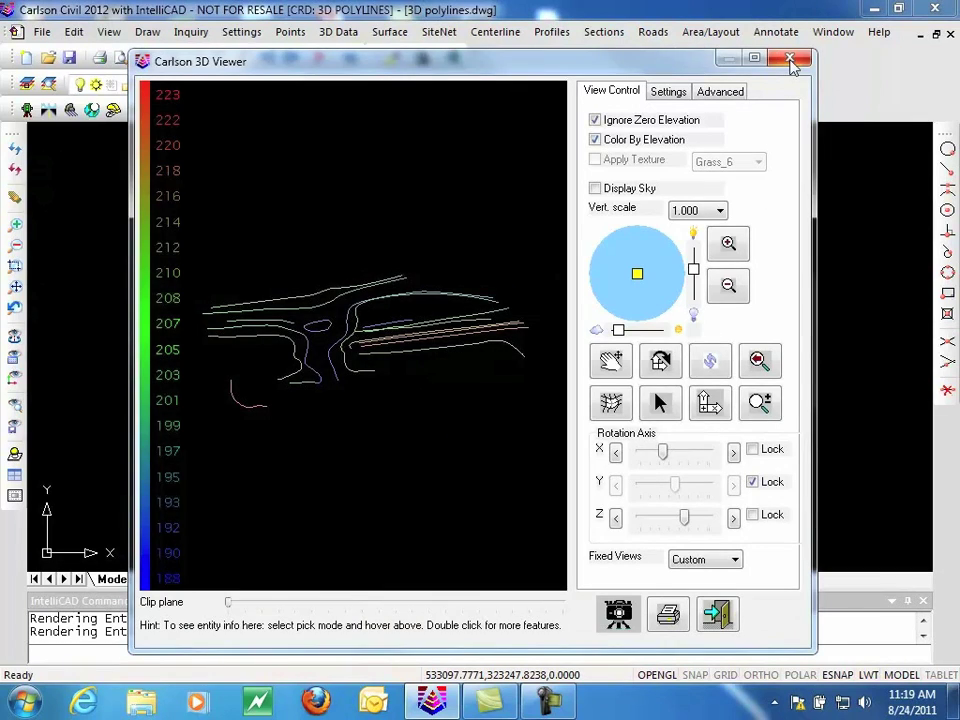
{"action": "left_click", "coordinate": [790, 58]}
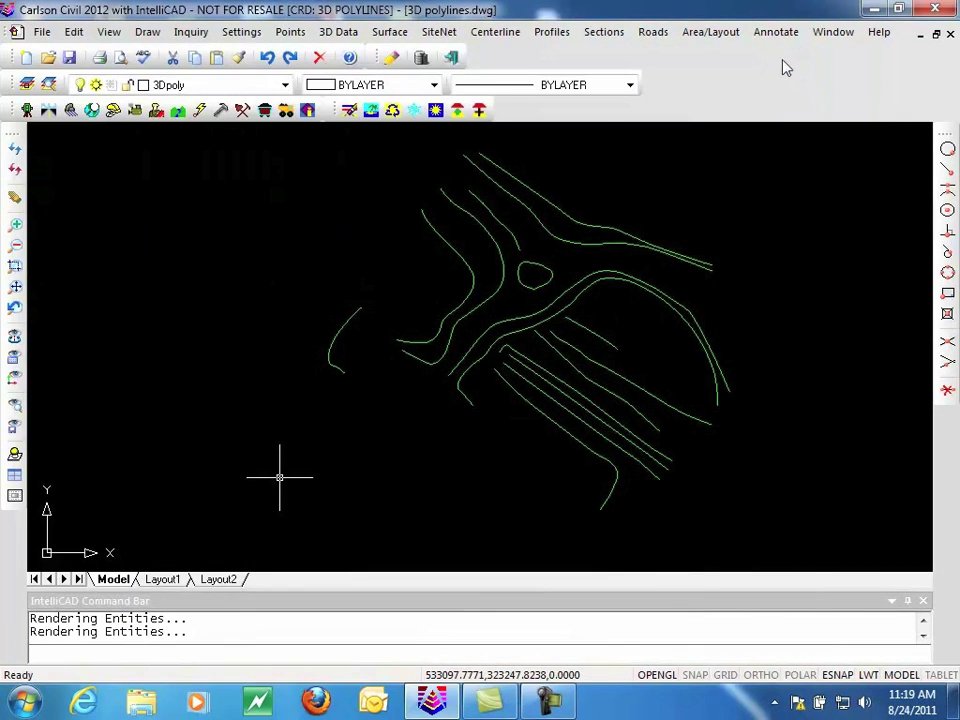
Step: Start Offset 3D Polyline, try the Constant, Variable, Surface and Multiple methods, then confirm Interval
{"action": "left_click", "coordinate": [72, 32]}
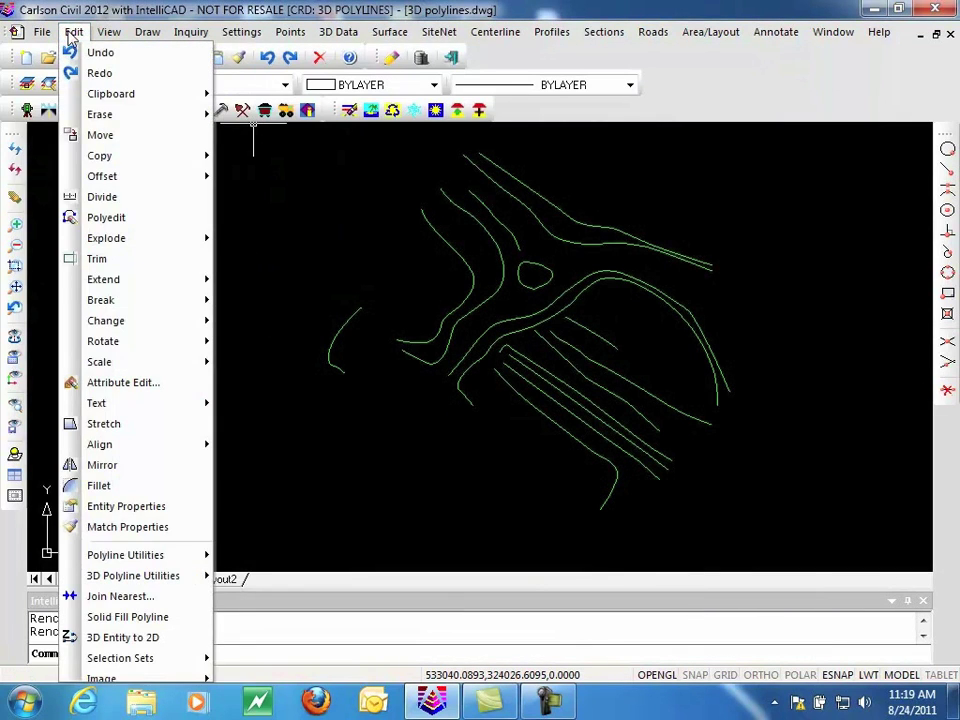
{"action": "mouse_move", "coordinate": [130, 582]}
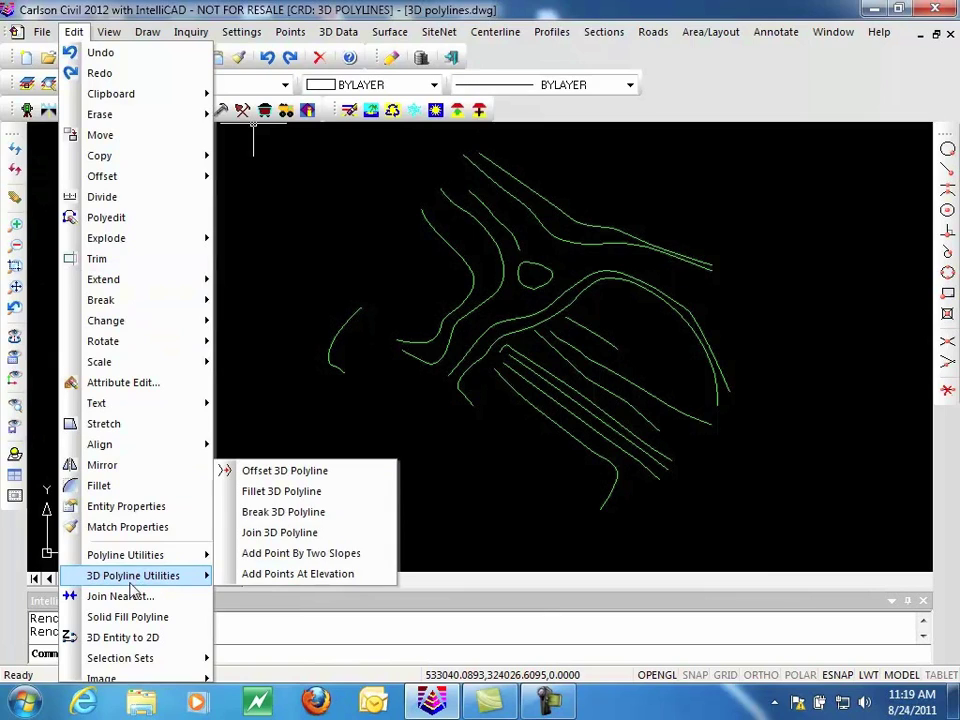
{"action": "left_click", "coordinate": [336, 480]}
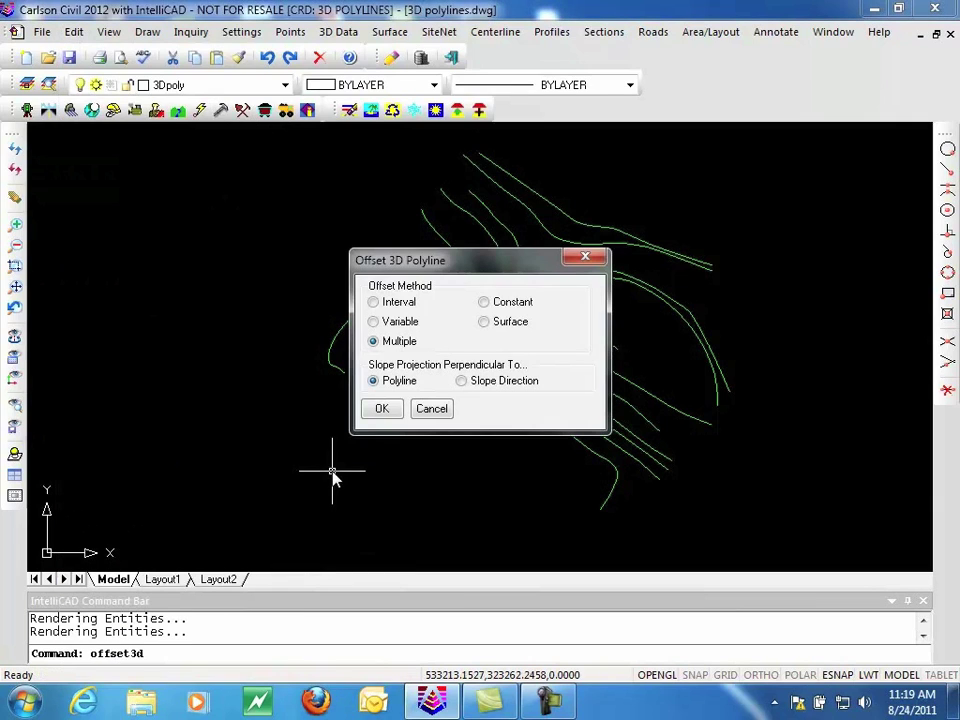
{"action": "left_click", "coordinate": [396, 304]}
{"action": "left_click", "coordinate": [483, 303]}
{"action": "left_click", "coordinate": [378, 327]}
{"action": "left_click", "coordinate": [484, 322]}
{"action": "left_click", "coordinate": [373, 342]}
{"action": "left_click", "coordinate": [373, 342]}
{"action": "left_click", "coordinate": [394, 303]}
{"action": "left_click", "coordinate": [381, 410]}
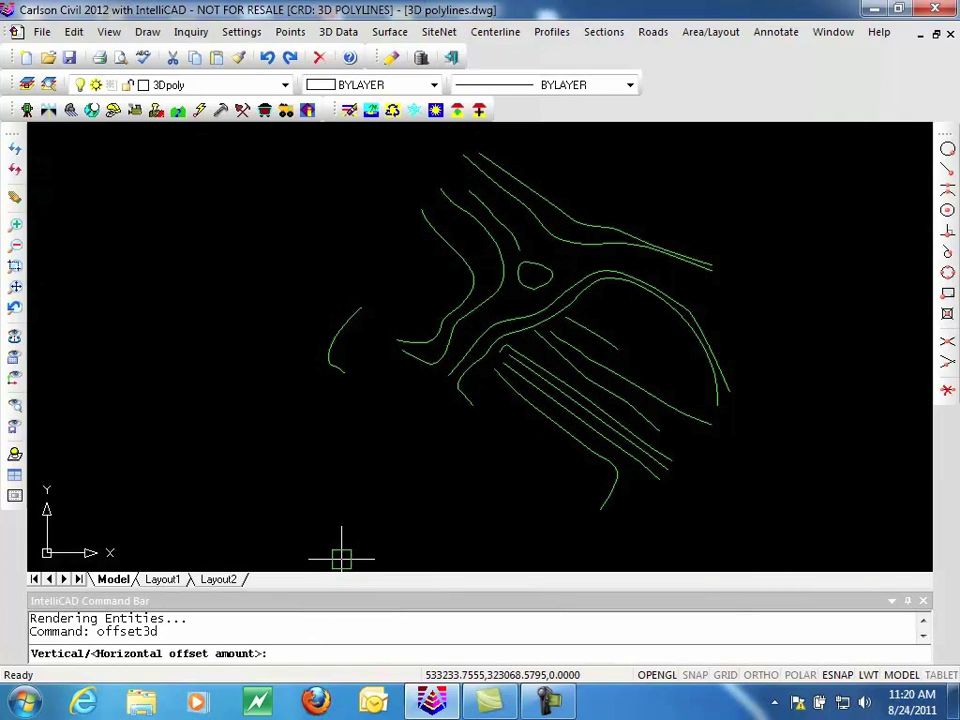
Step: Offset the small curved contour 10 horizontally and 5 vertically, then grip-check both polylines
{"action": "type", "text": "10"}
{"action": "key", "text": "Return"}
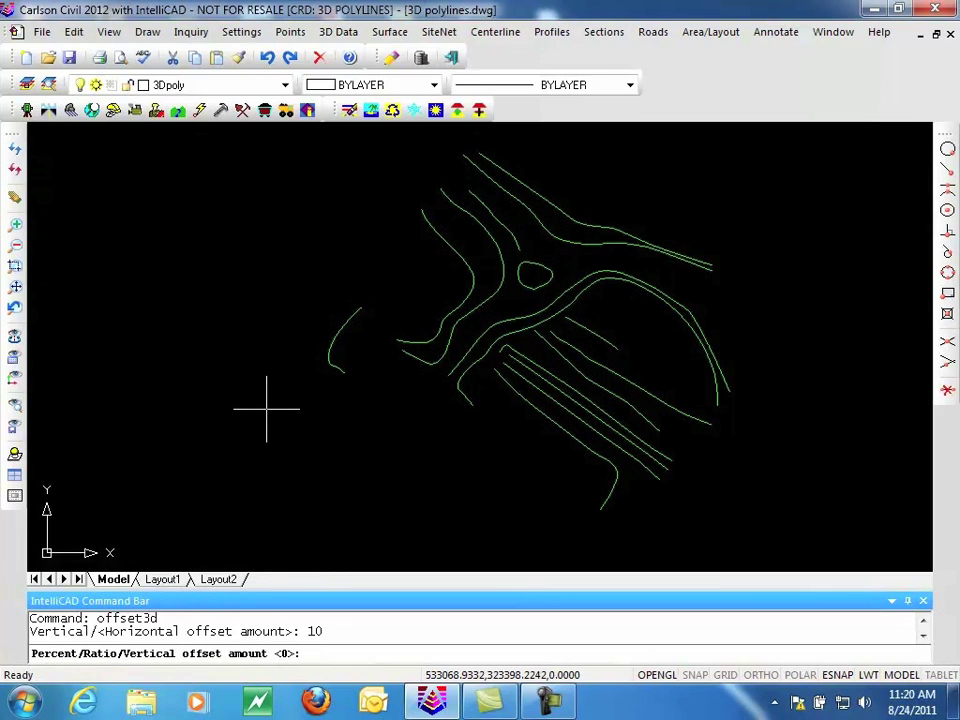
{"action": "key", "text": "Return"}
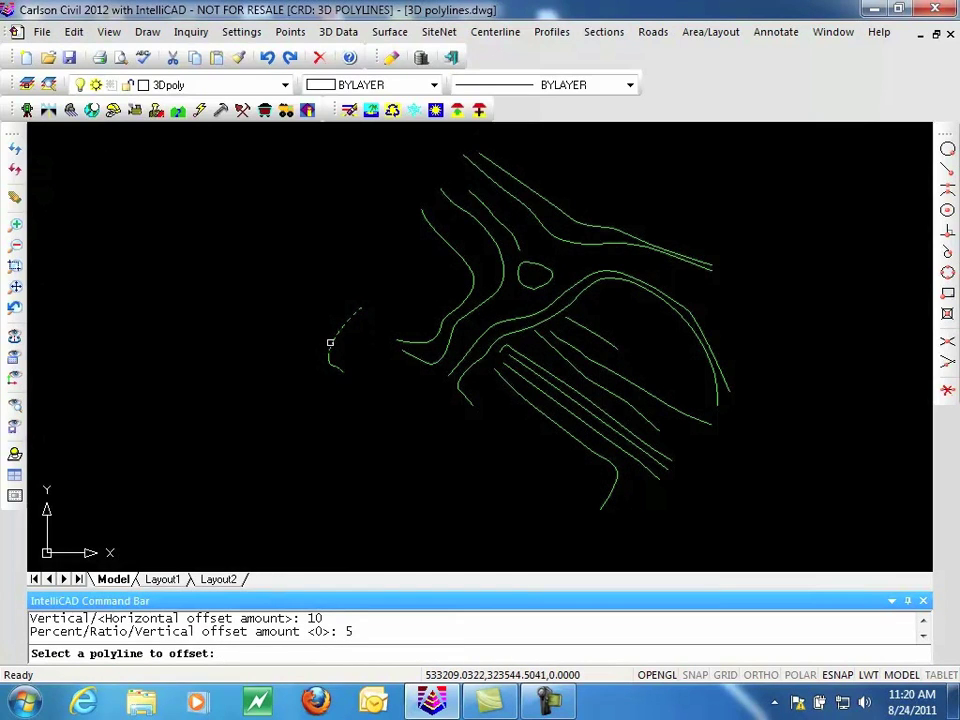
{"action": "left_click", "coordinate": [331, 342]}
{"action": "left_click", "coordinate": [362, 350]}
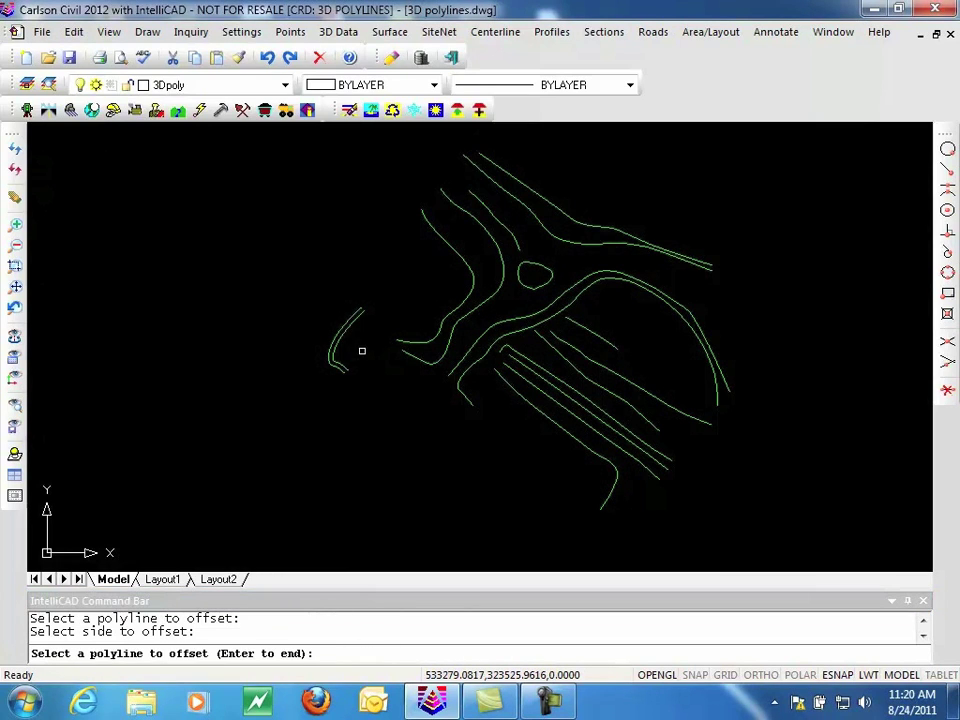
{"action": "scroll", "coordinate": [347, 351], "scroll_direction": "up", "scroll_amount": 4}
{"action": "scroll", "coordinate": [343, 356], "scroll_direction": "up", "scroll_amount": 3}
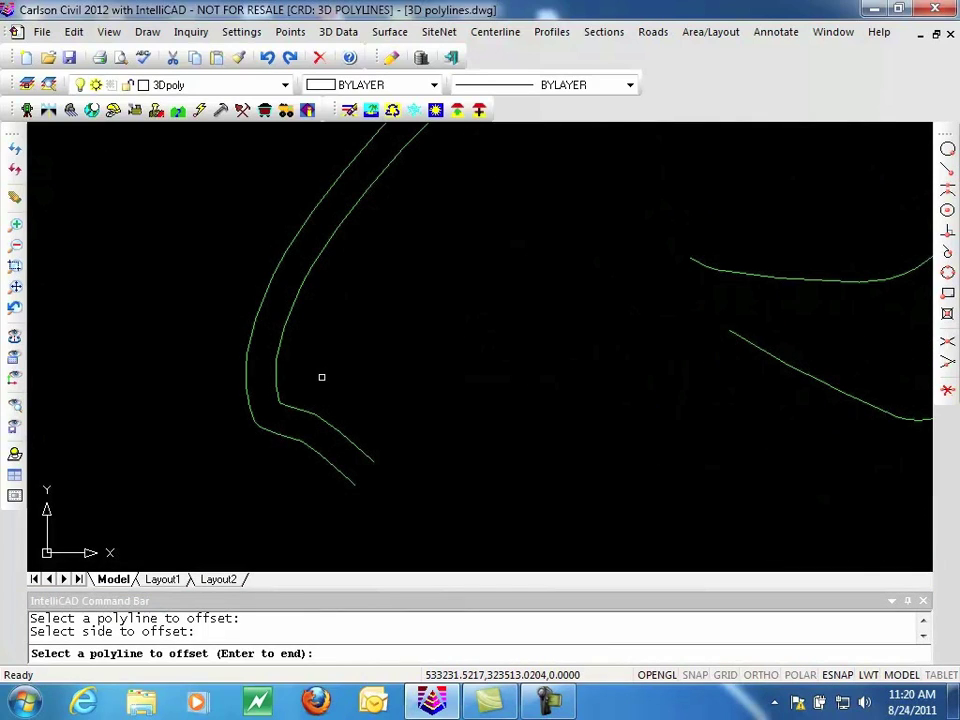
{"action": "key", "text": "Return"}
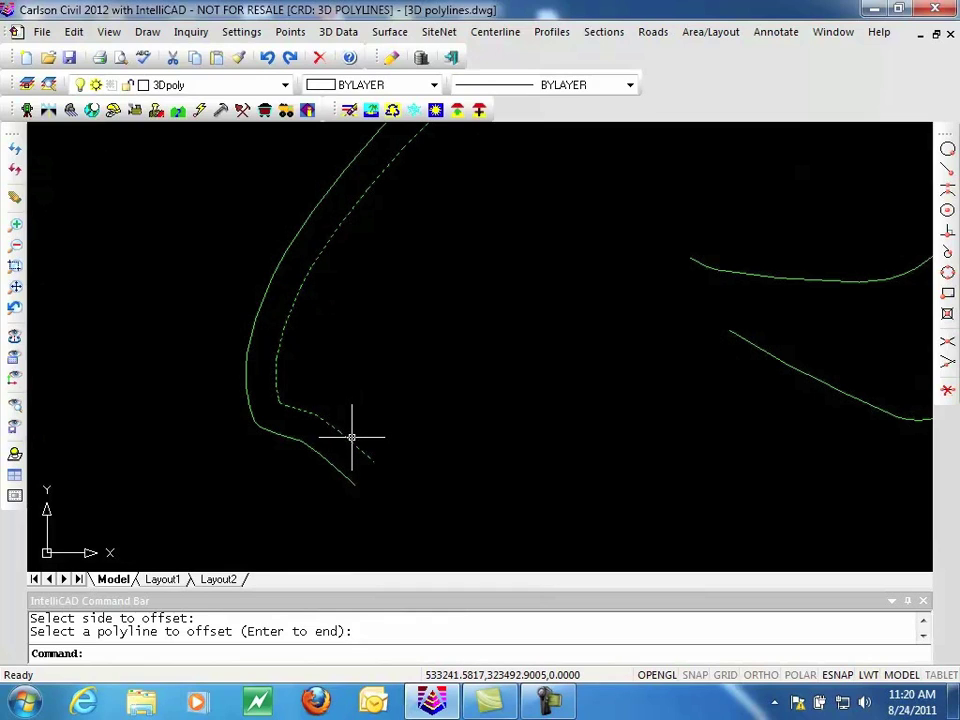
{"action": "left_click", "coordinate": [354, 444]}
{"action": "left_click", "coordinate": [334, 467]}
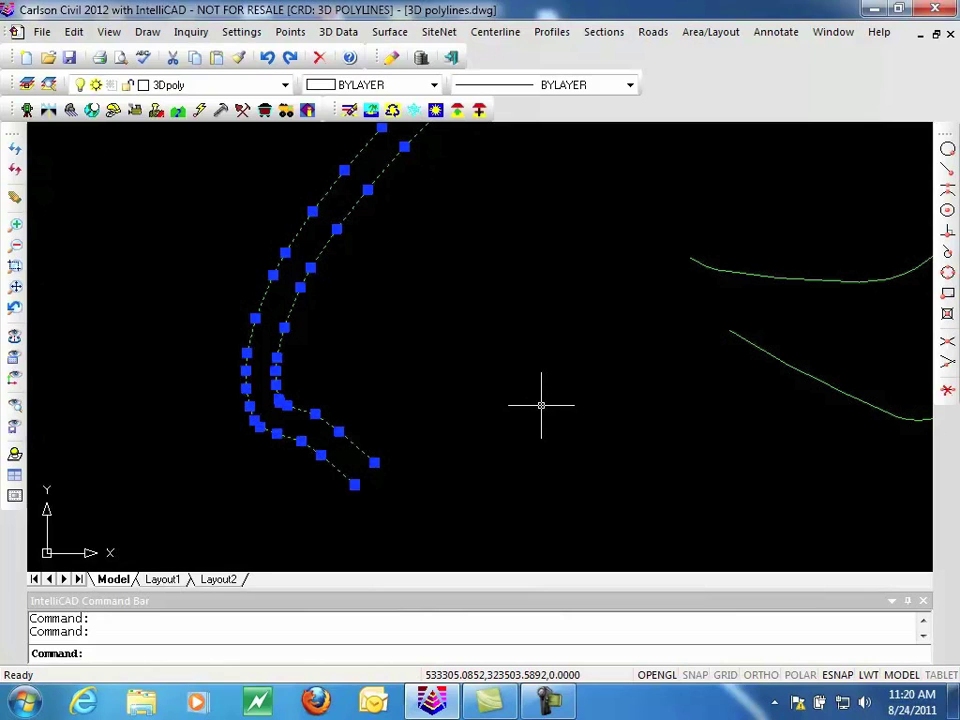
{"action": "key", "text": "Escape"}
{"action": "key", "text": "Escape"}
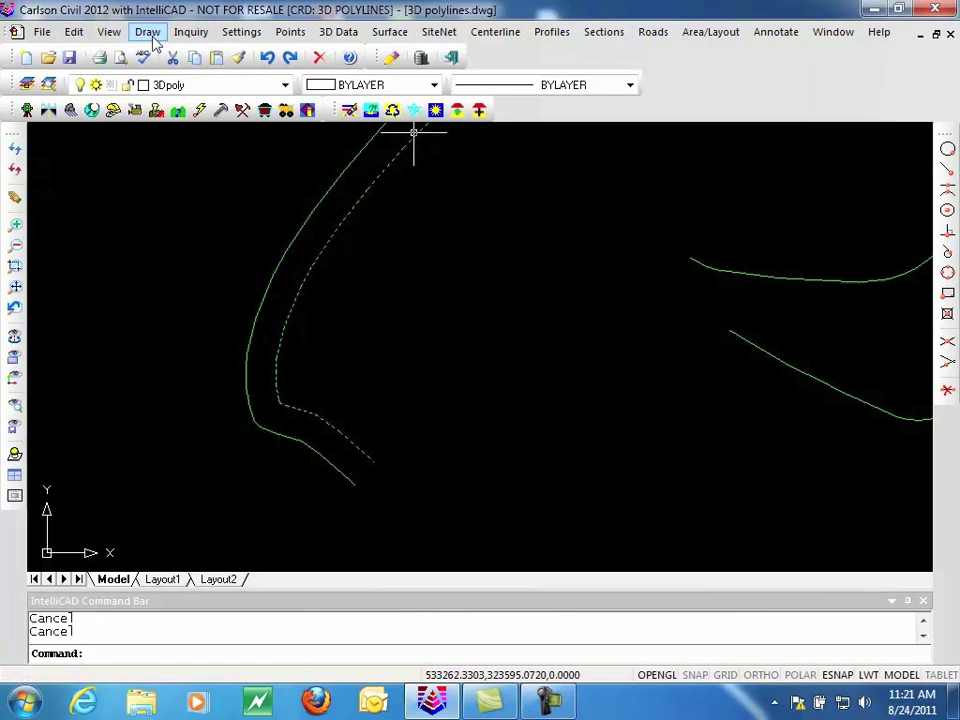
Step: Start a Multiple offset with progressive rows 10 (Ratio) and 20, each with vertical offset 3
{"action": "left_click", "coordinate": [108, 32]}
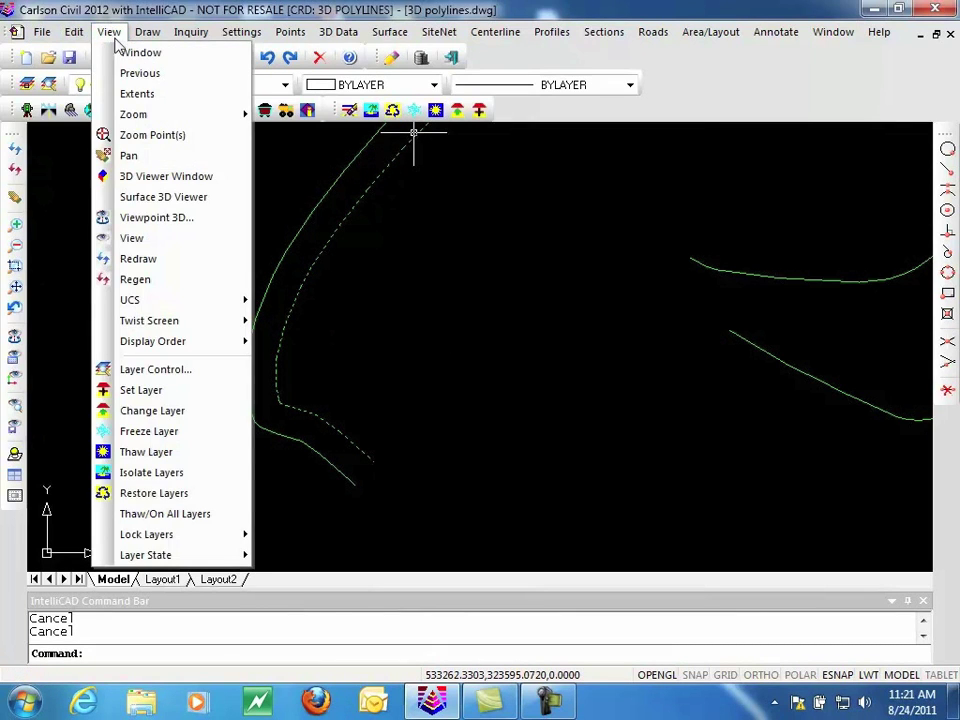
{"action": "mouse_move", "coordinate": [74, 32]}
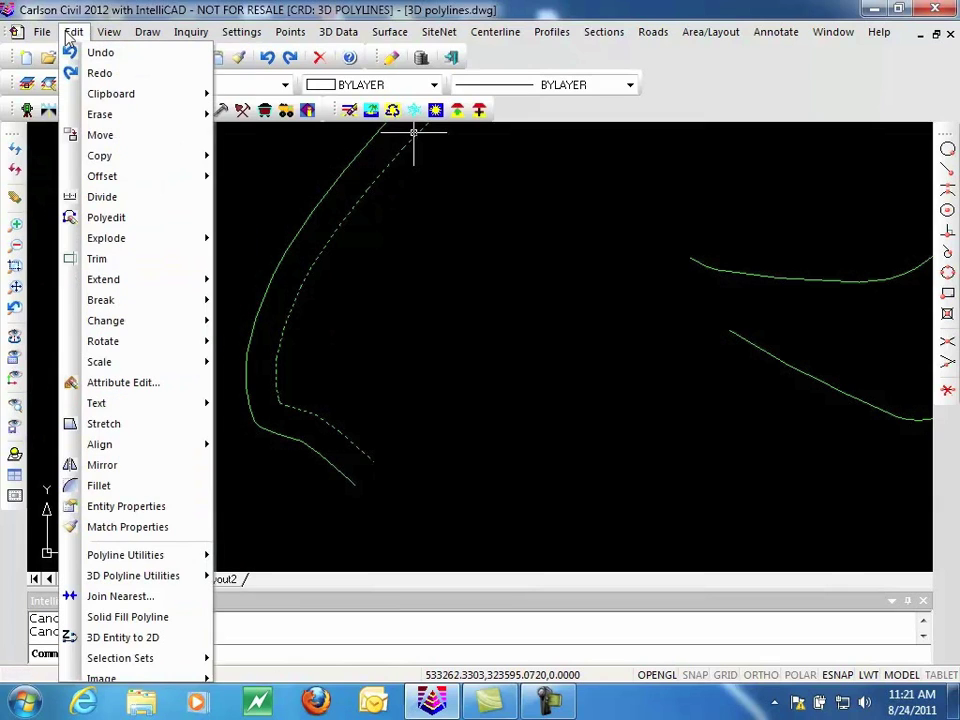
{"action": "mouse_move", "coordinate": [110, 576]}
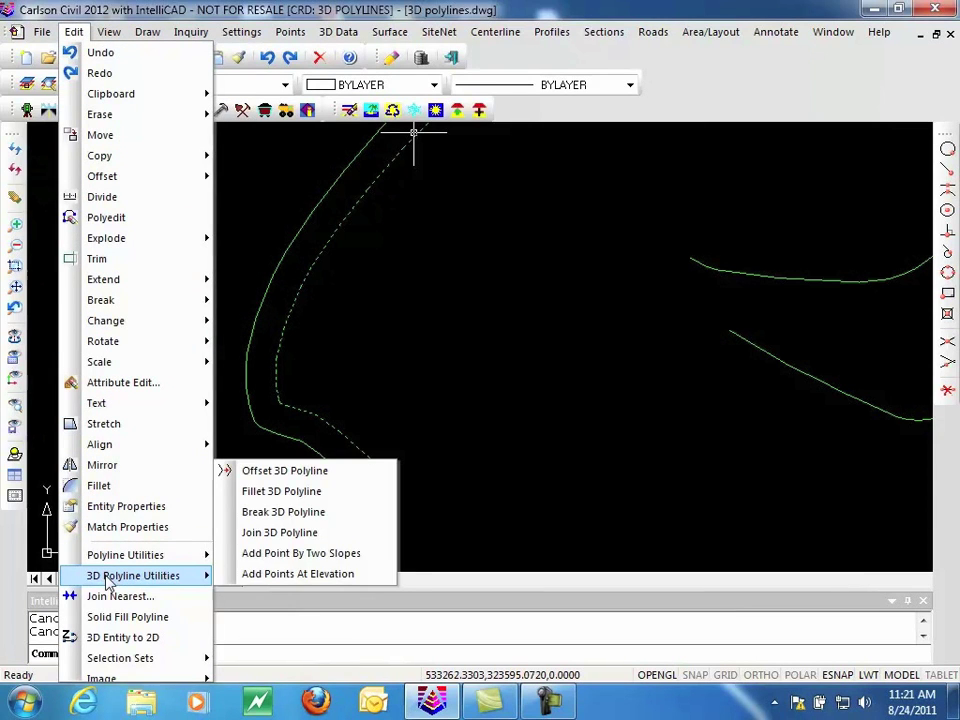
{"action": "left_click", "coordinate": [292, 470]}
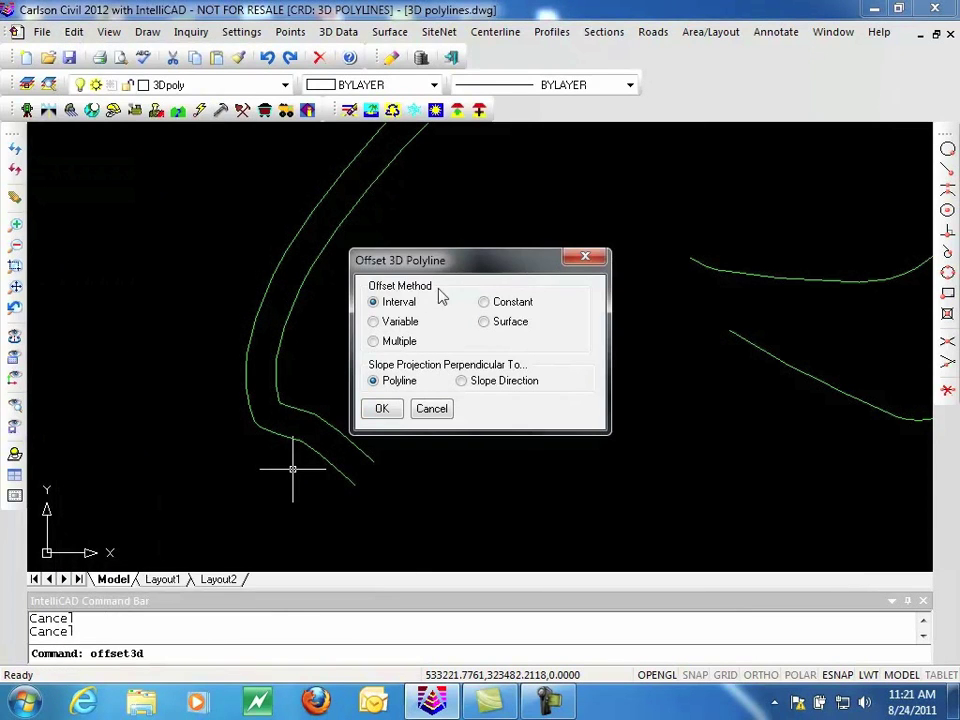
{"action": "left_click", "coordinate": [374, 342]}
{"action": "left_click", "coordinate": [384, 410]}
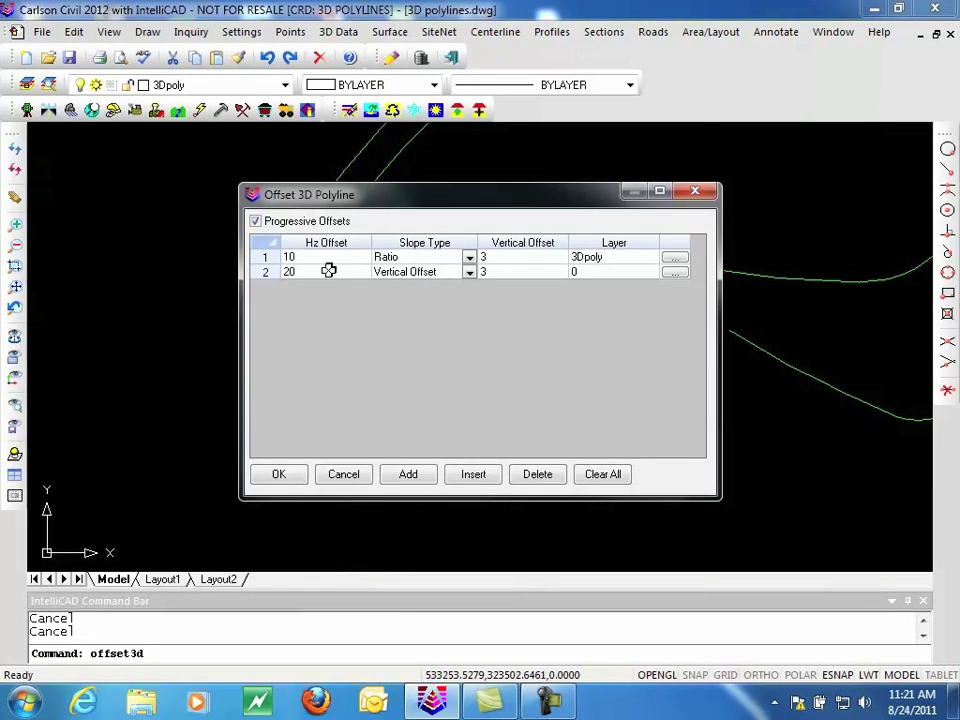
{"action": "left_click", "coordinate": [469, 257]}
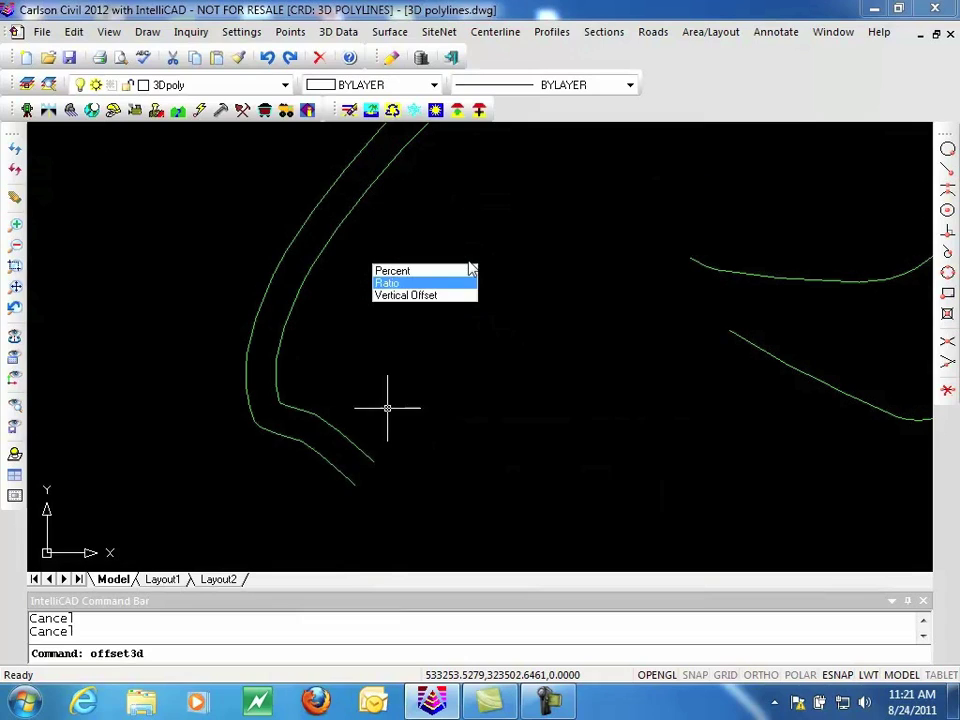
{"action": "left_click", "coordinate": [413, 286]}
{"action": "left_click", "coordinate": [487, 13]}
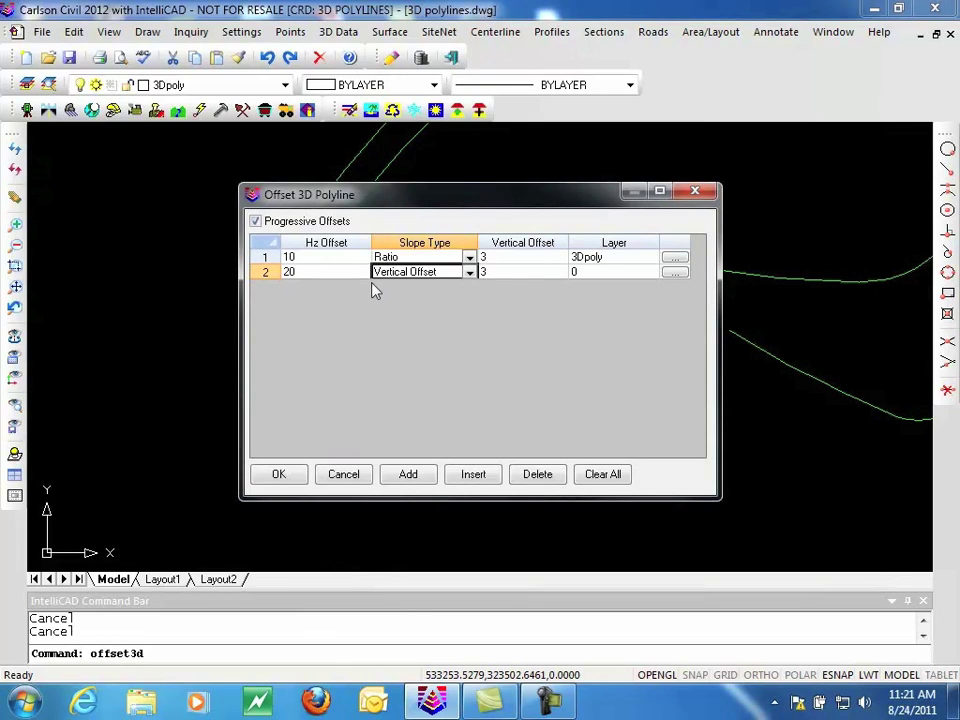
{"action": "left_click", "coordinate": [513, 257]}
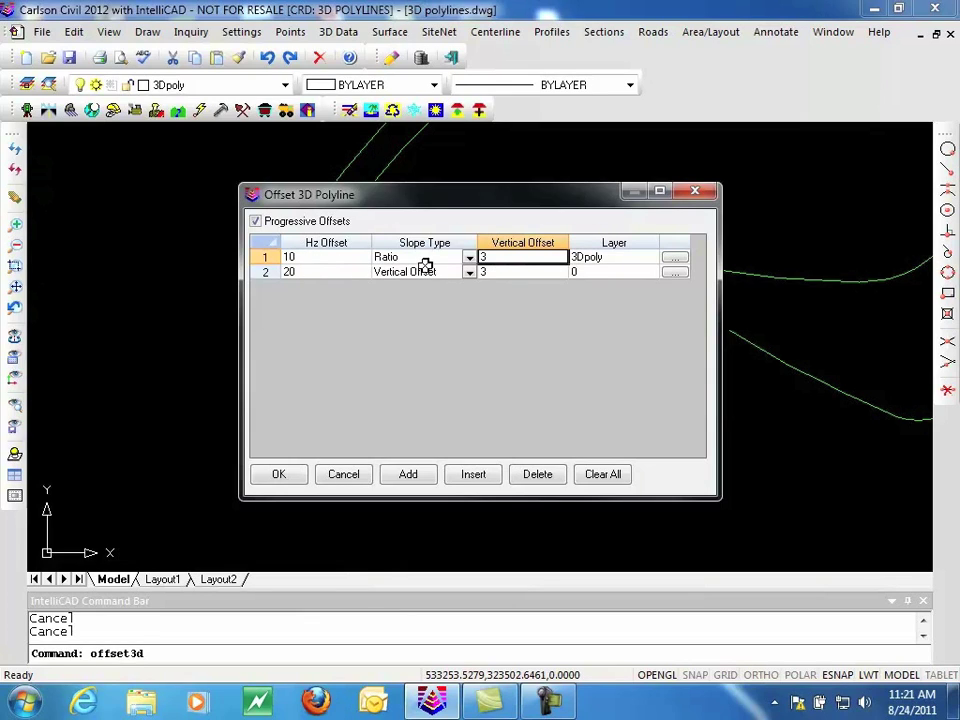
{"action": "left_click", "coordinate": [280, 478]}
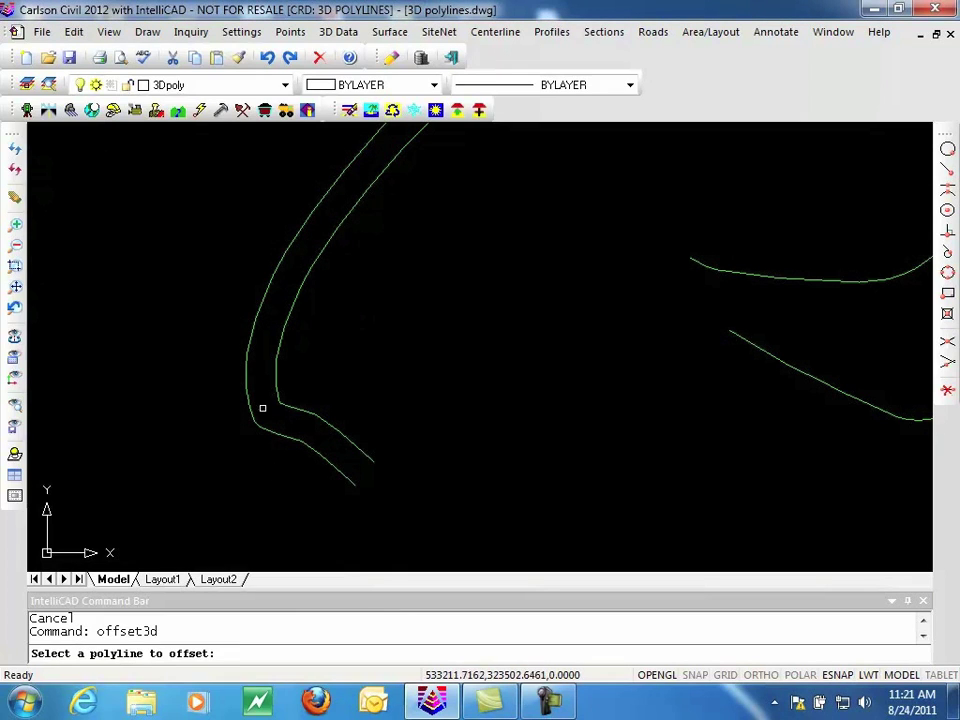
Step: Offset the curved contour to the chosen side, producing the 10 and 20 progressive polylines
{"action": "left_click", "coordinate": [275, 356]}
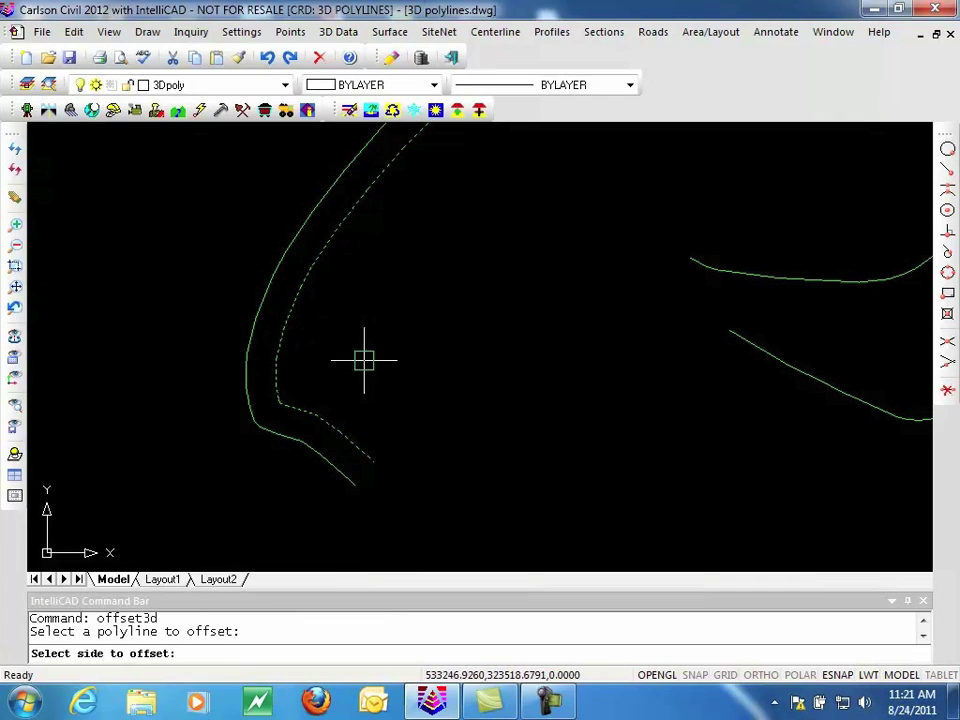
{"action": "left_click", "coordinate": [483, 344]}
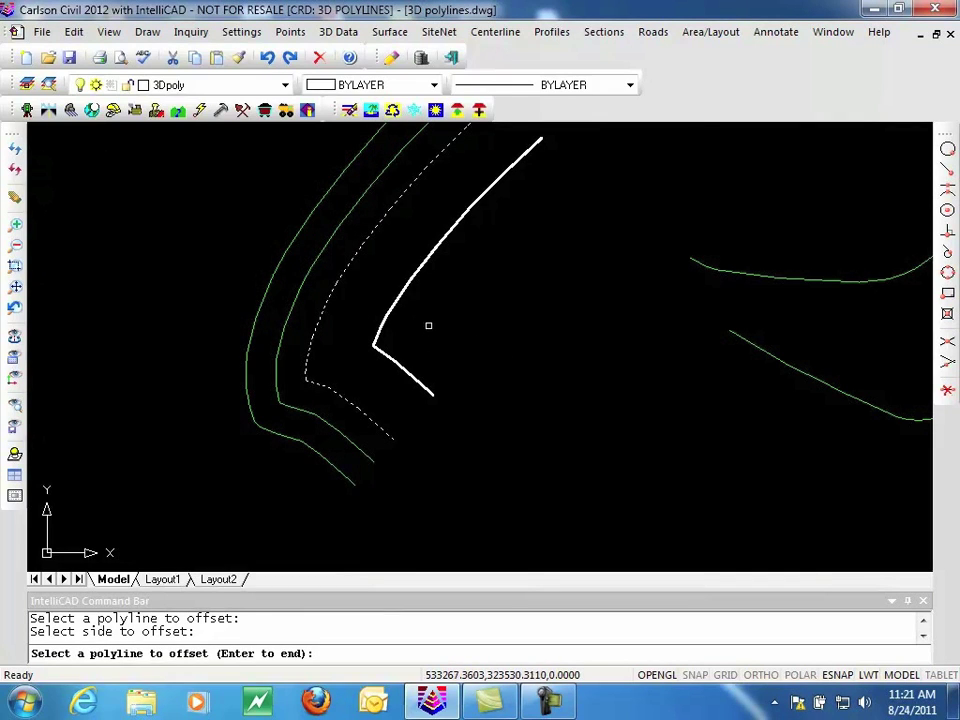
{"action": "key", "text": "Return"}
Step: Select the white and dashed offset polylines to check them, then clear the selection
{"action": "left_click", "coordinate": [387, 313]}
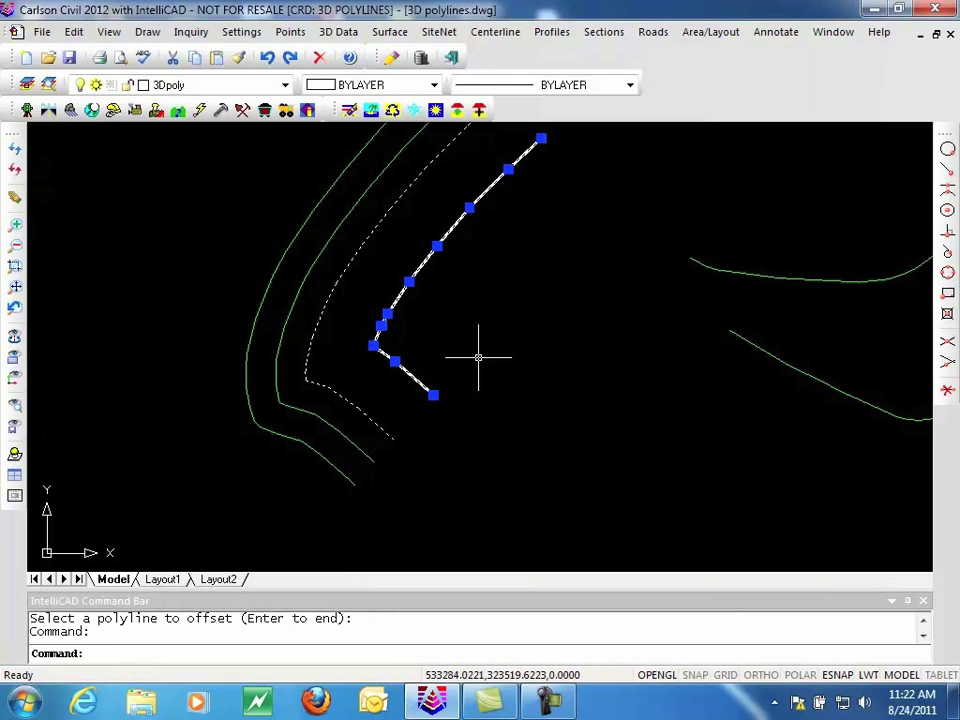
{"action": "key", "text": "Escape"}
{"action": "key", "text": "Escape"}
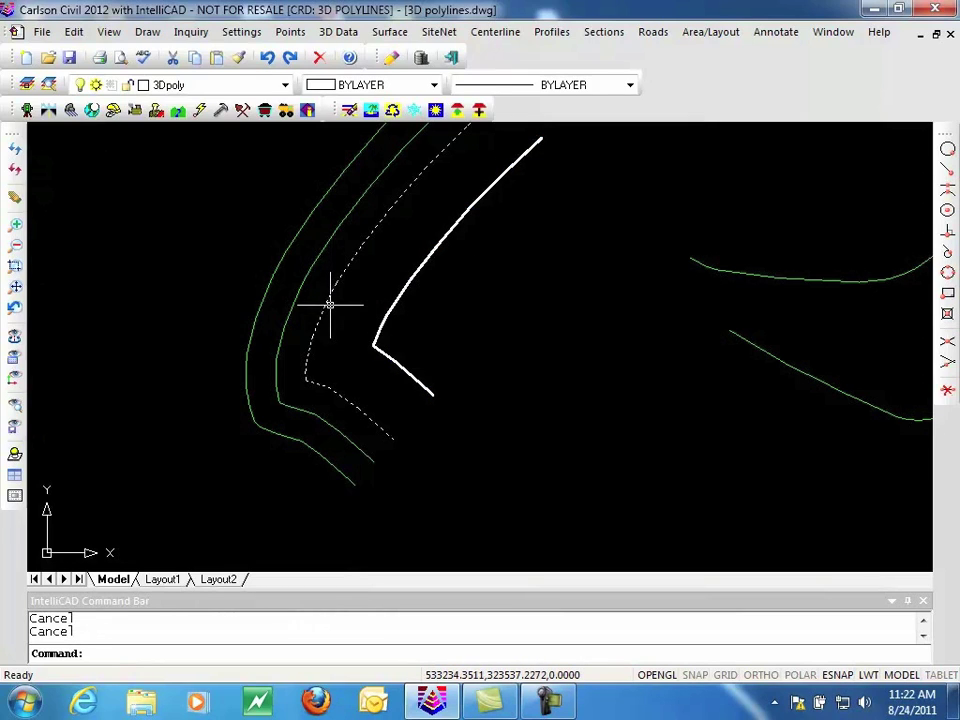
{"action": "left_click", "coordinate": [323, 302]}
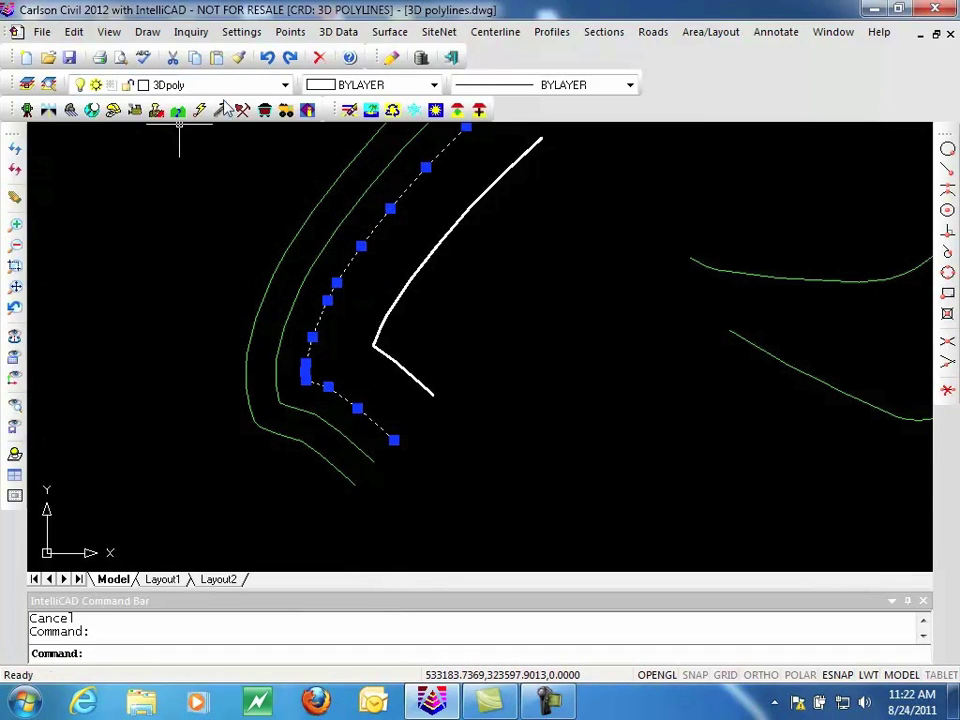
{"action": "type", "text": "'"}
{"action": "key", "text": "Escape"}
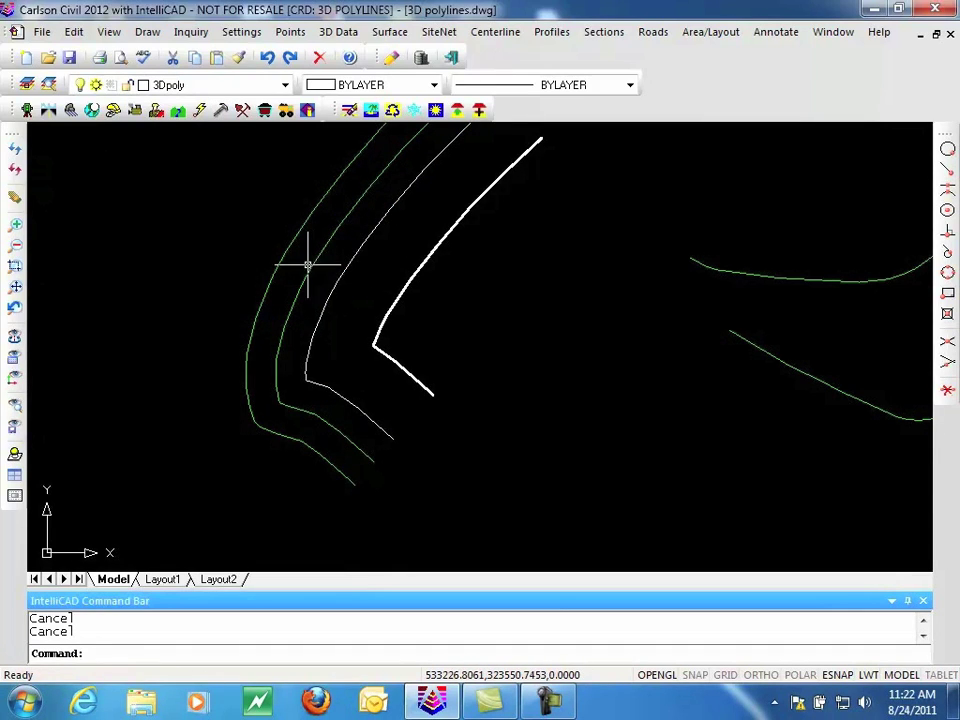
{"action": "left_click", "coordinate": [365, 235]}
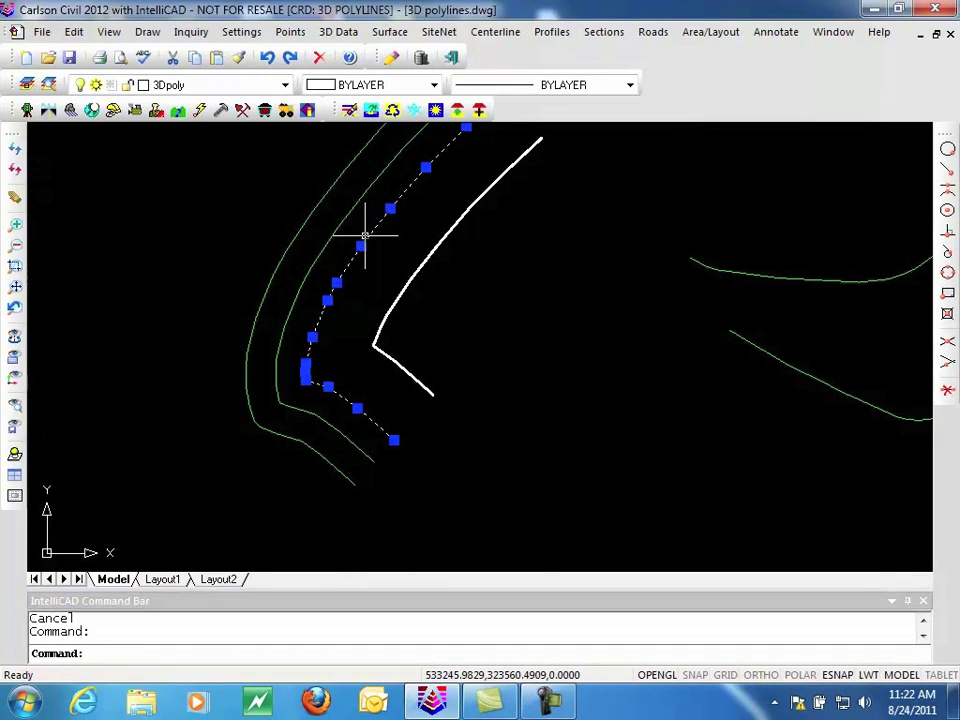
{"action": "left_click", "coordinate": [426, 250]}
{"action": "left_click", "coordinate": [428, 256]}
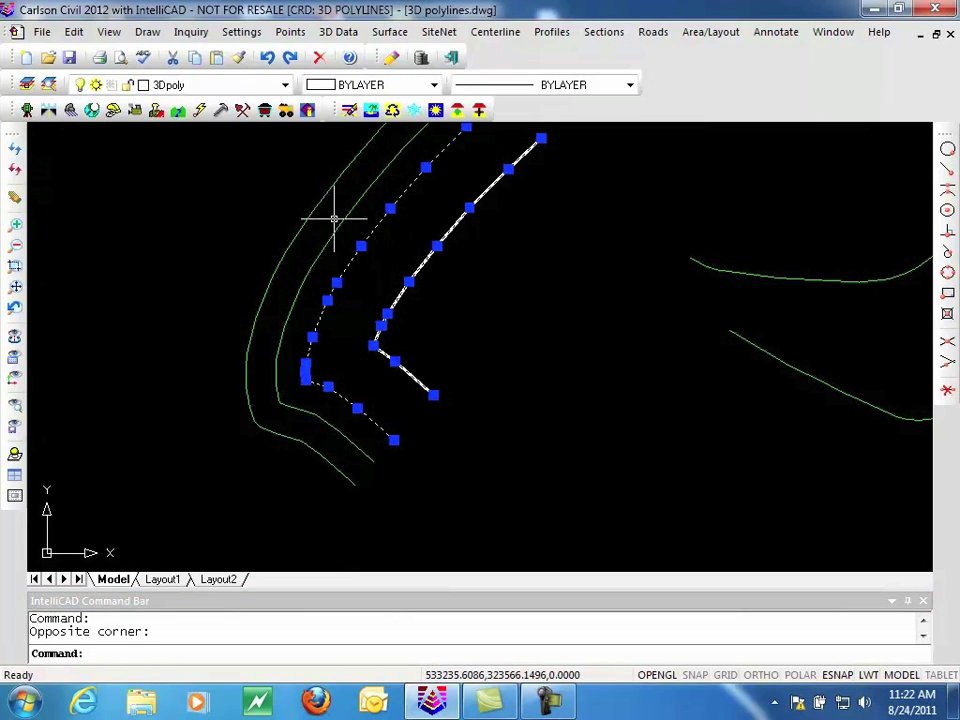
{"action": "key", "text": "Escape"}
{"action": "key", "text": "Escape"}
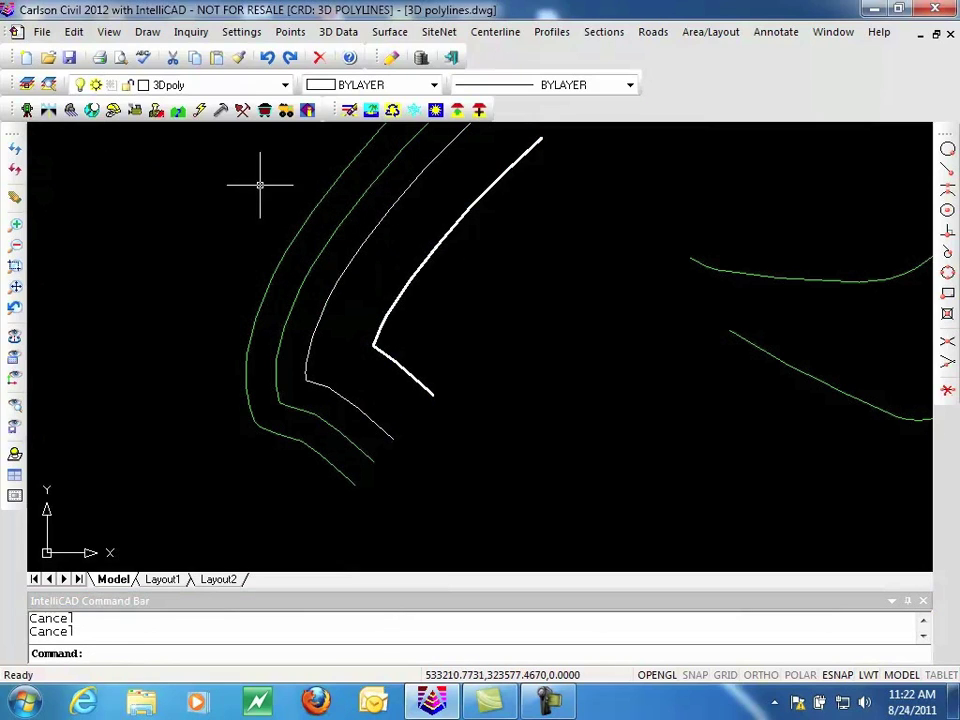
{"action": "scroll", "coordinate": [186, 362], "scroll_direction": "down", "scroll_amount": 5}
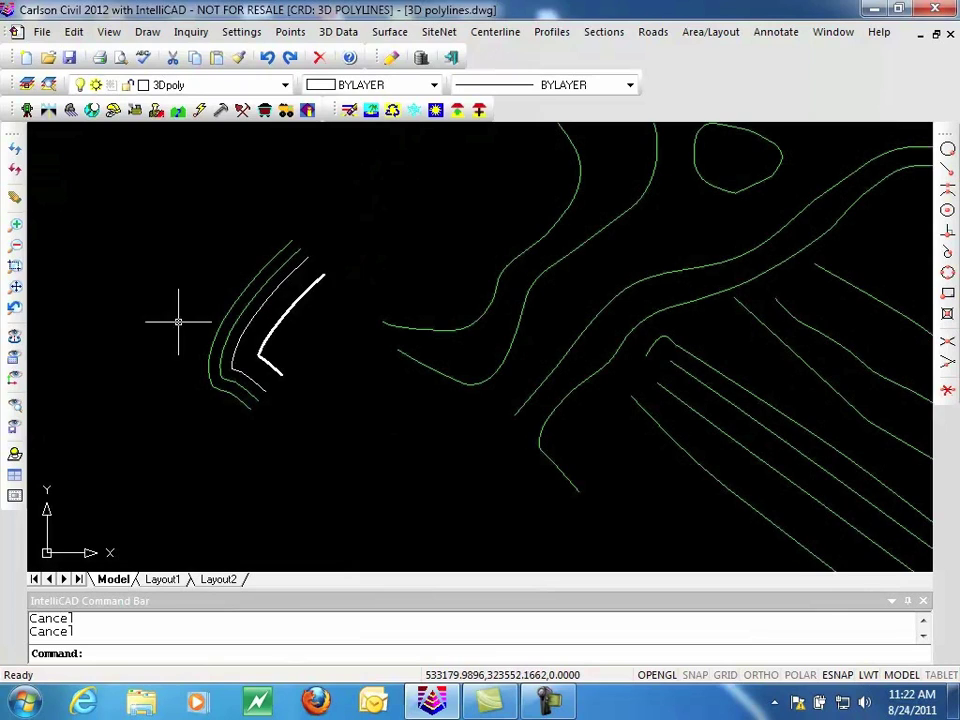
Step: Browse the 3D polyline editing commands and close them unused
{"action": "left_click", "coordinate": [74, 31]}
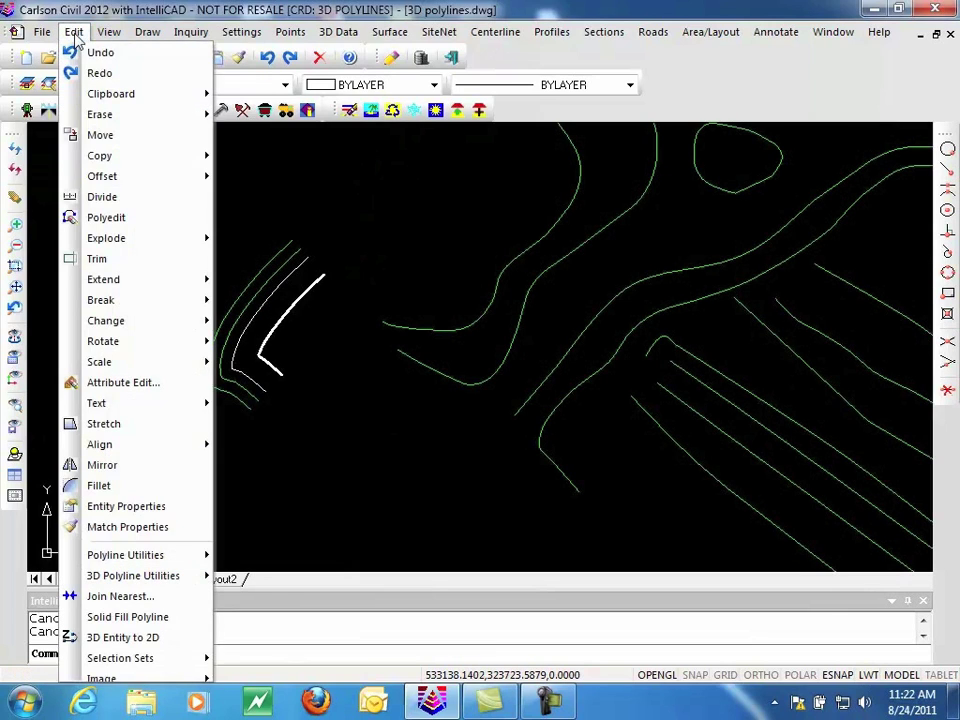
{"action": "mouse_move", "coordinate": [198, 578]}
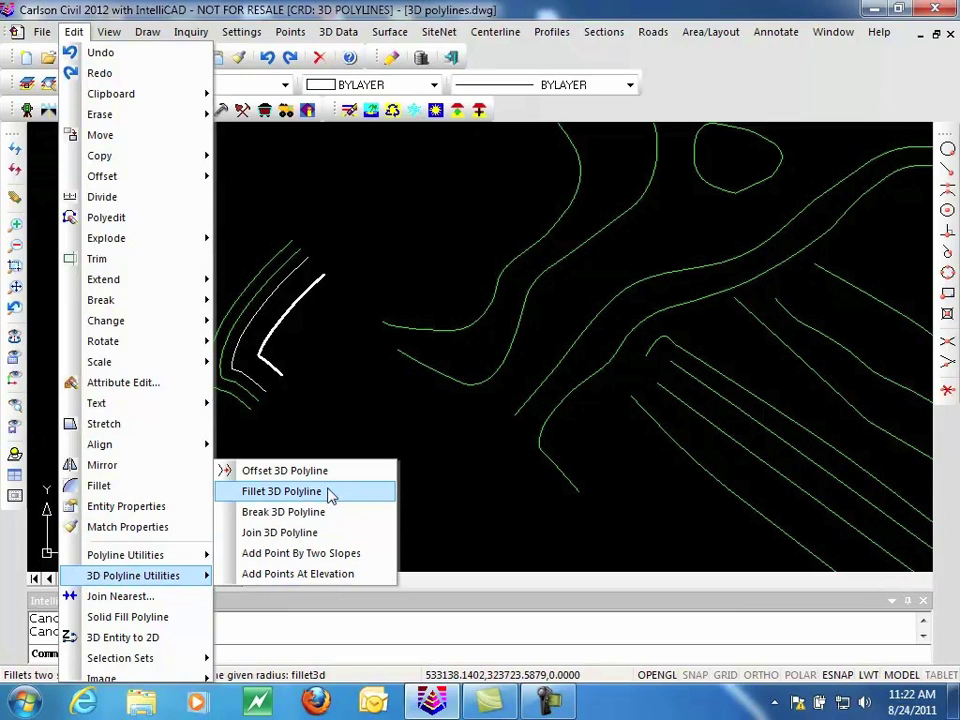
{"action": "left_click", "coordinate": [439, 508]}
{"action": "left_click", "coordinate": [425, 507]}
{"action": "scroll", "coordinate": [389, 510], "scroll_direction": "down", "scroll_amount": 3}
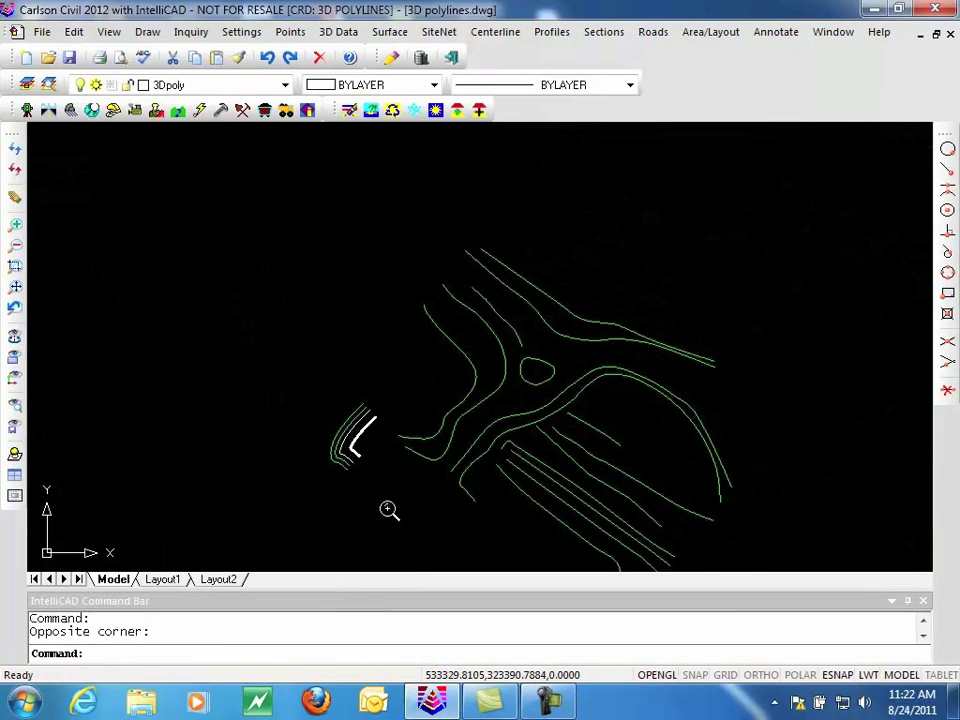
{"action": "scroll", "coordinate": [633, 426], "scroll_direction": "up", "scroll_amount": 4}
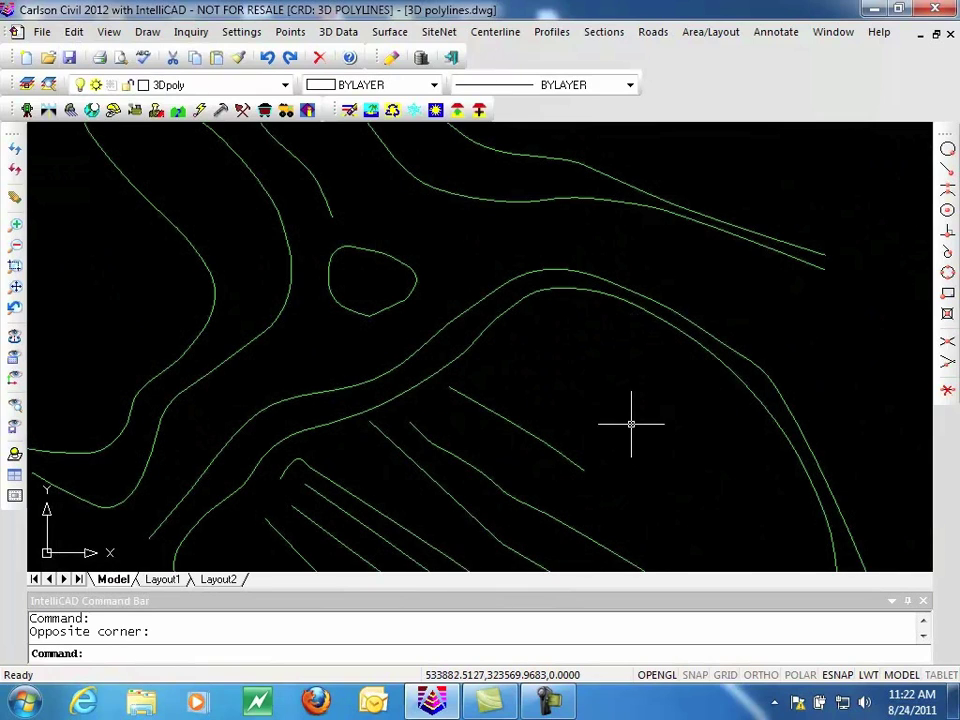
Step: Draw a three-vertex 3D polyline with 3P, cornering near the upper contour and ending by the right one
{"action": "type", "text": "3"}
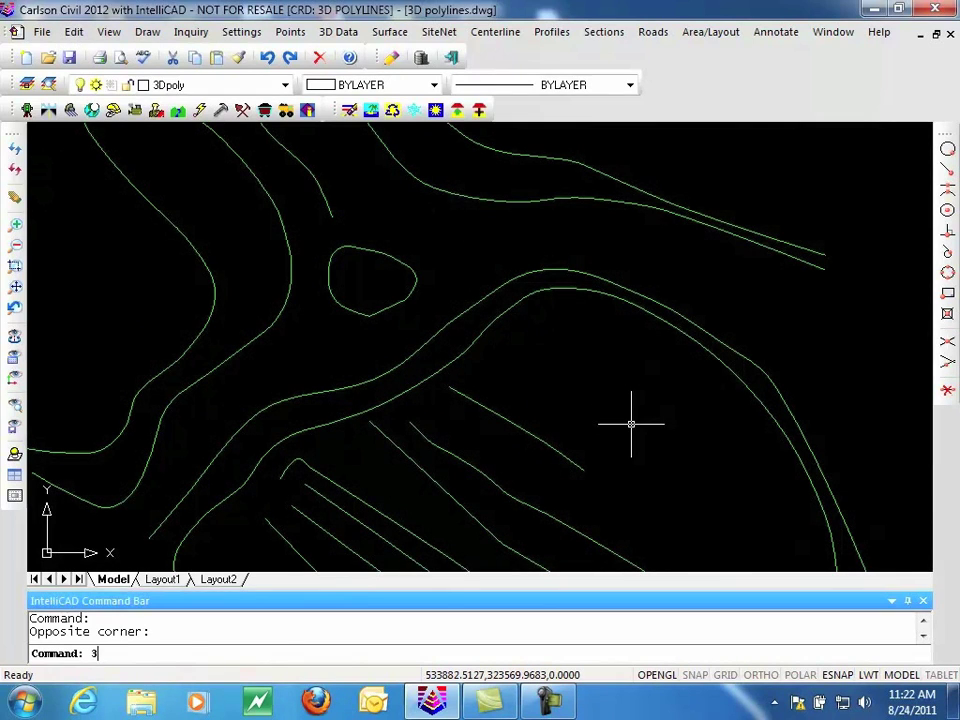
{"action": "type", "text": "p"}
{"action": "key", "text": "Return"}
{"action": "left_click", "coordinate": [584, 467]}
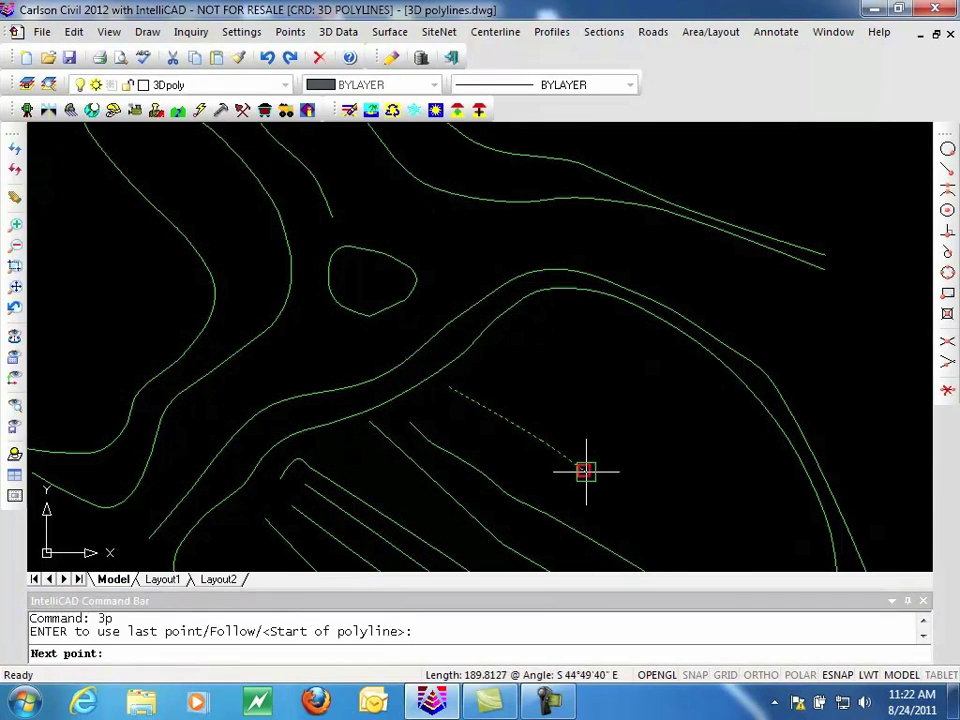
{"action": "left_click", "coordinate": [497, 319]}
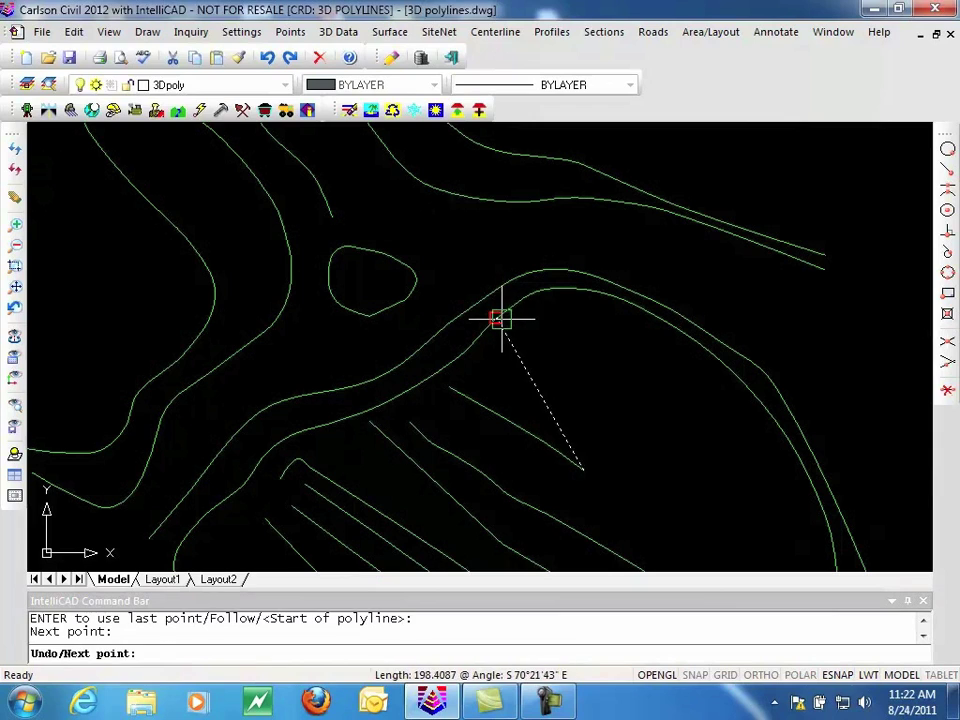
{"action": "left_click", "coordinate": [697, 343]}
{"action": "key", "text": "Return"}
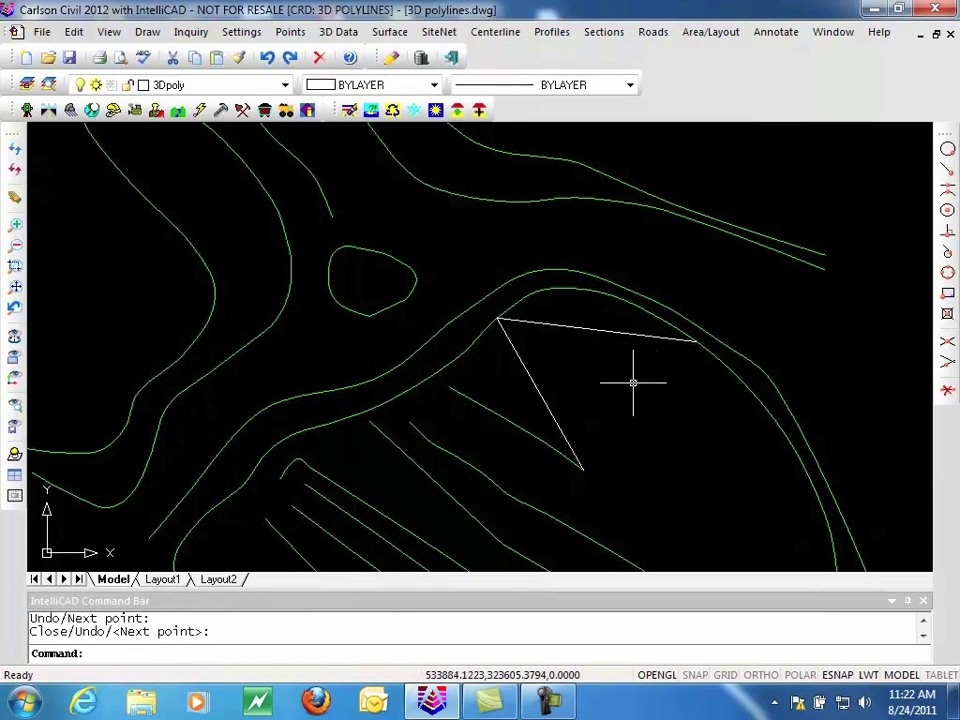
Step: Fillet the new polyline's sharp corner with a 10.00 radius and check the result
{"action": "left_click", "coordinate": [73, 32]}
{"action": "mouse_move", "coordinate": [122, 578]}
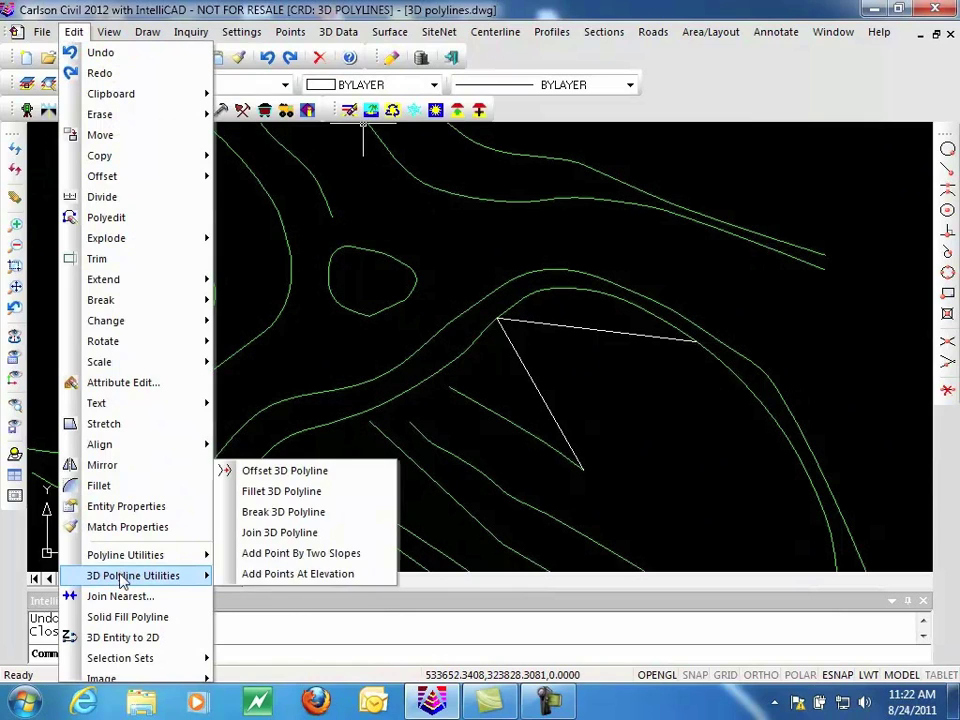
{"action": "left_click", "coordinate": [281, 491]}
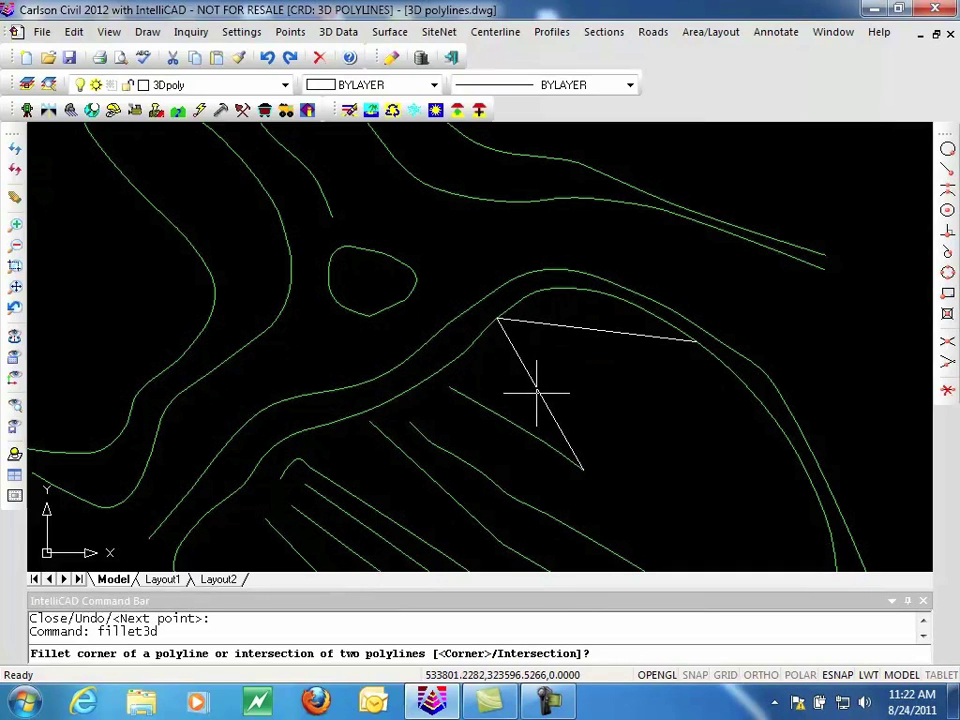
{"action": "key", "text": "Return"}
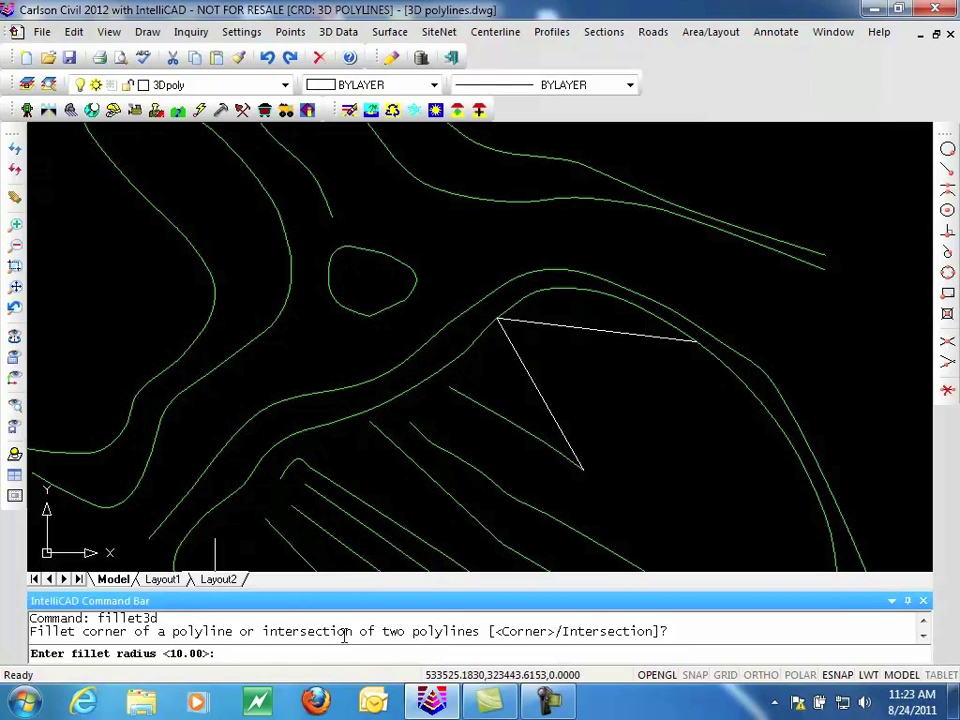
{"action": "key", "text": "Return"}
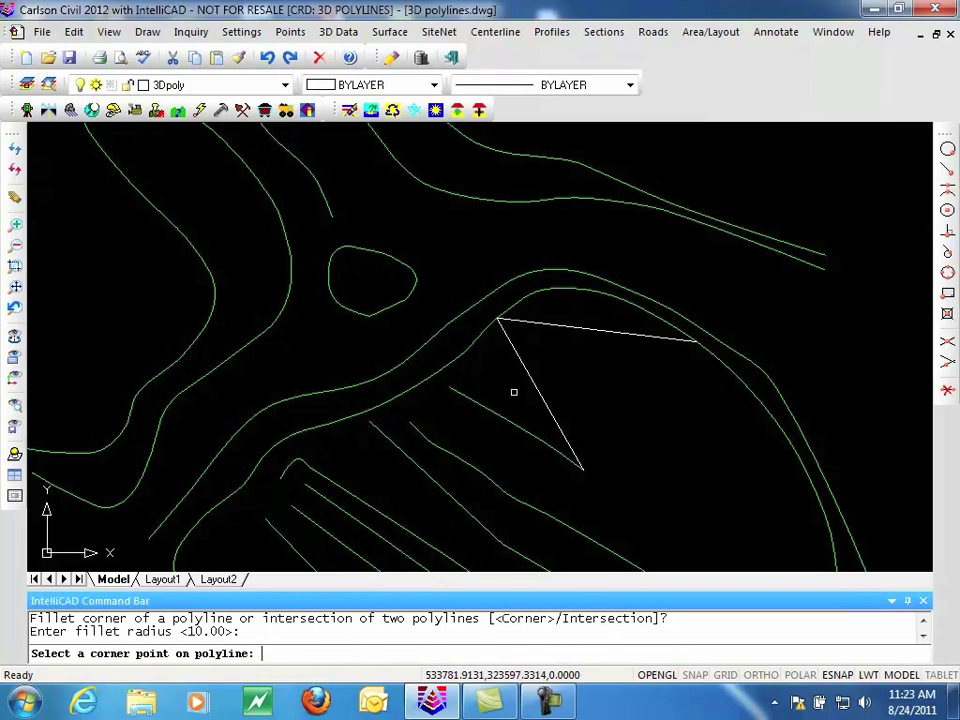
{"action": "left_click", "coordinate": [521, 358]}
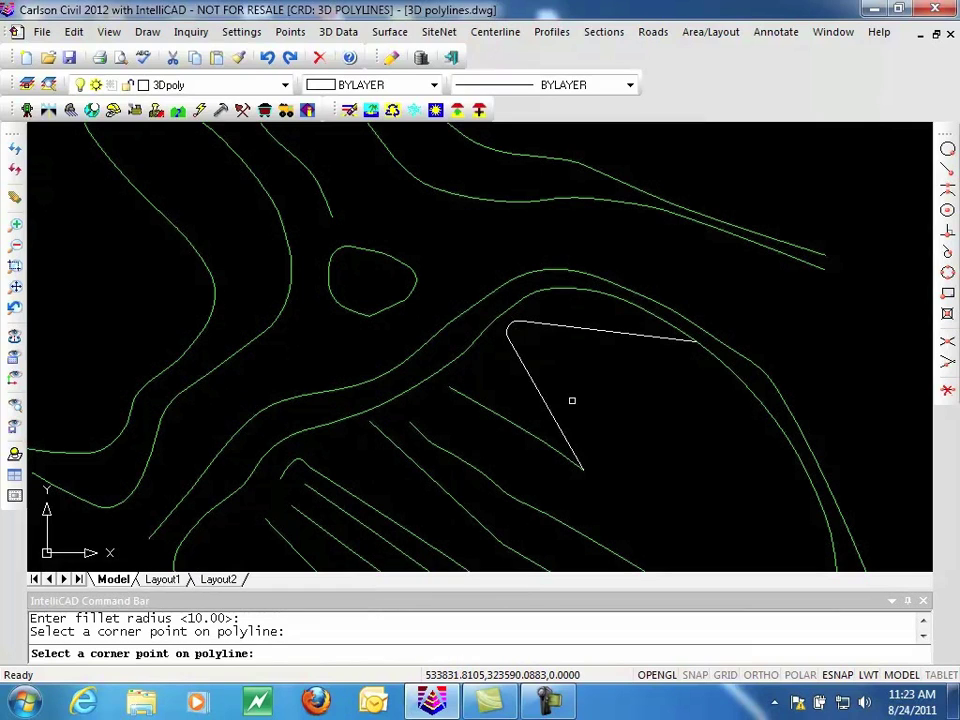
{"action": "key", "text": "Return"}
{"action": "left_click", "coordinate": [537, 386]}
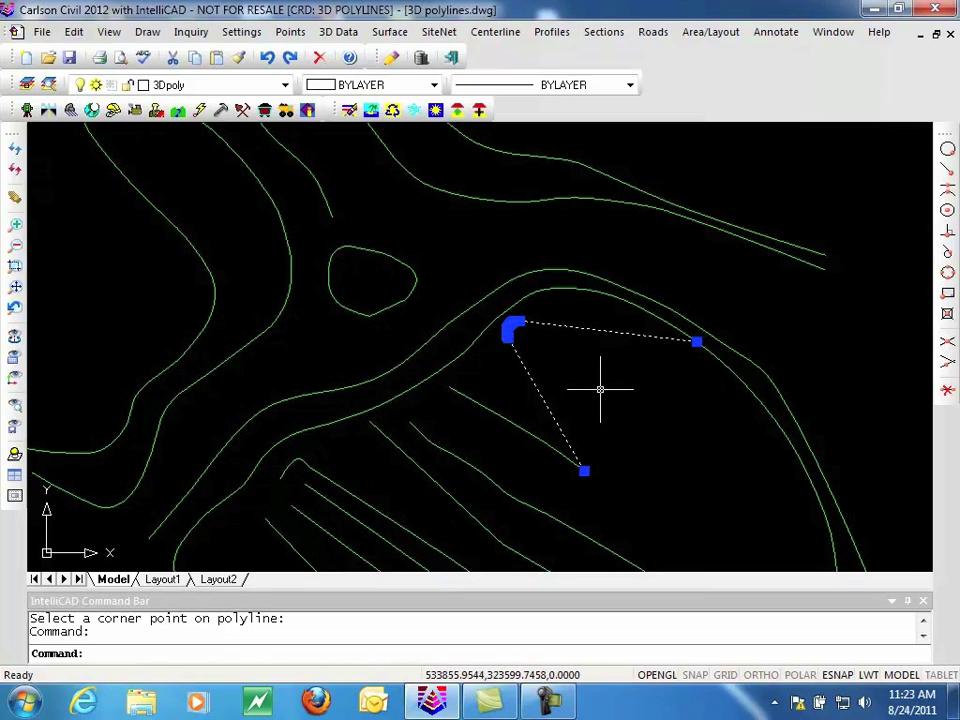
{"action": "key", "text": "Escape"}
{"action": "key", "text": "Escape"}
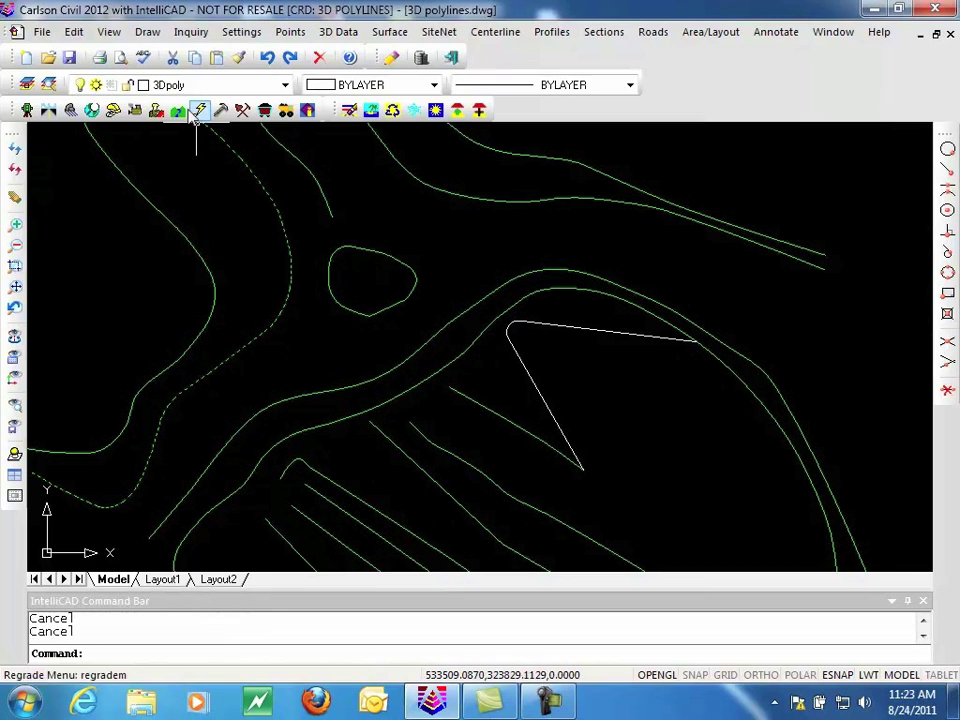
{"action": "left_click", "coordinate": [78, 34]}
Step: Break the white V-shaped polyline at its rounded corner, using Endpoint snaps for both break points
{"action": "mouse_move", "coordinate": [143, 585]}
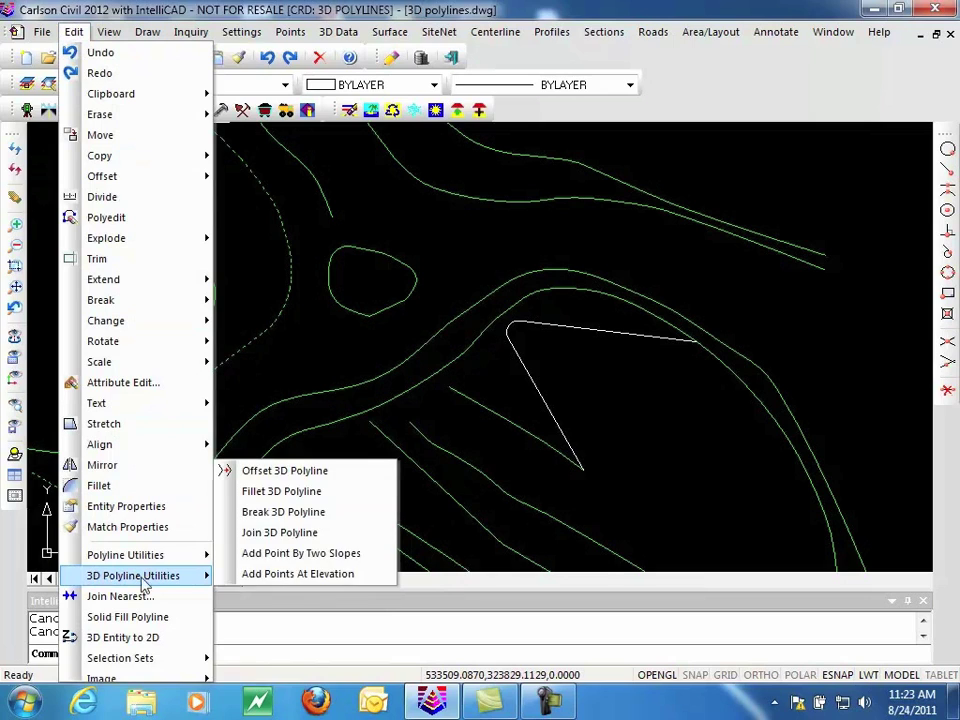
{"action": "left_click", "coordinate": [197, 130]}
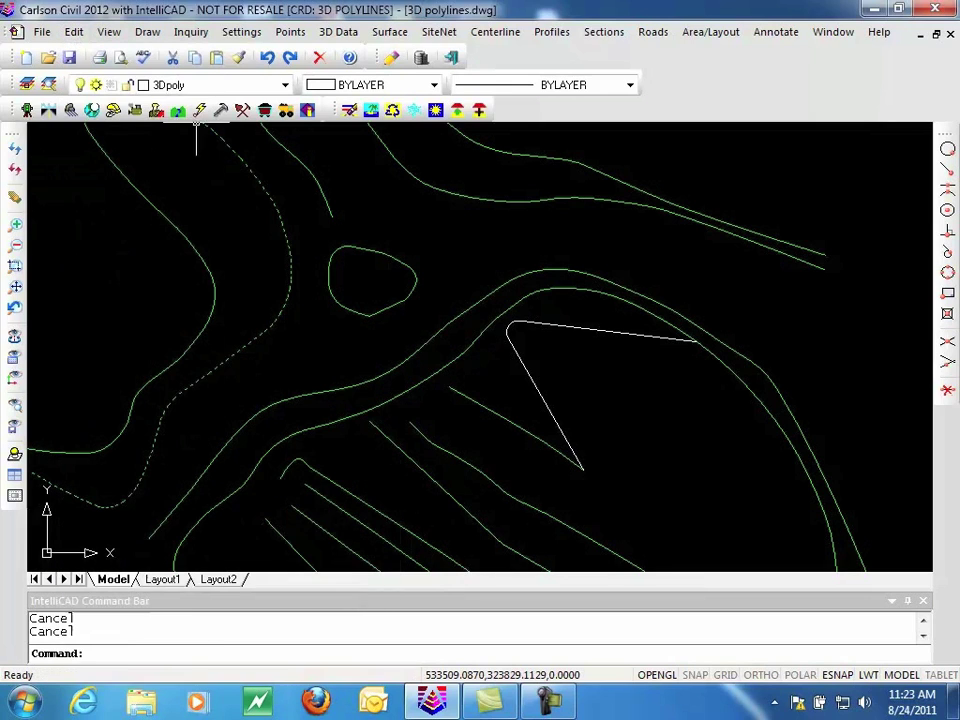
{"action": "left_click", "coordinate": [544, 397]}
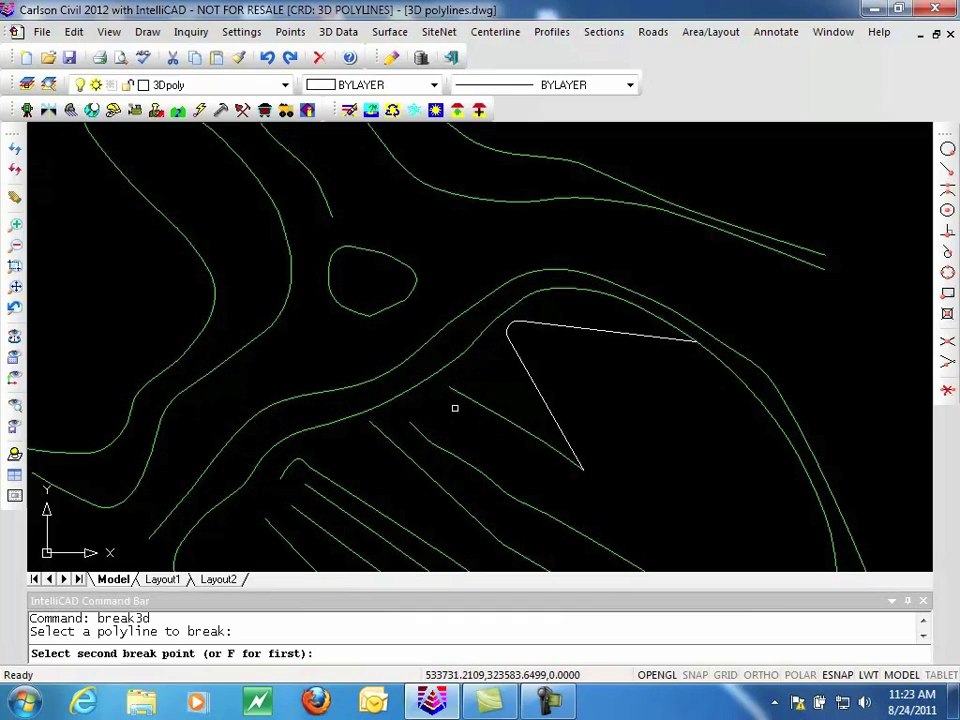
{"action": "type", "text": "f"}
{"action": "key", "text": "Return"}
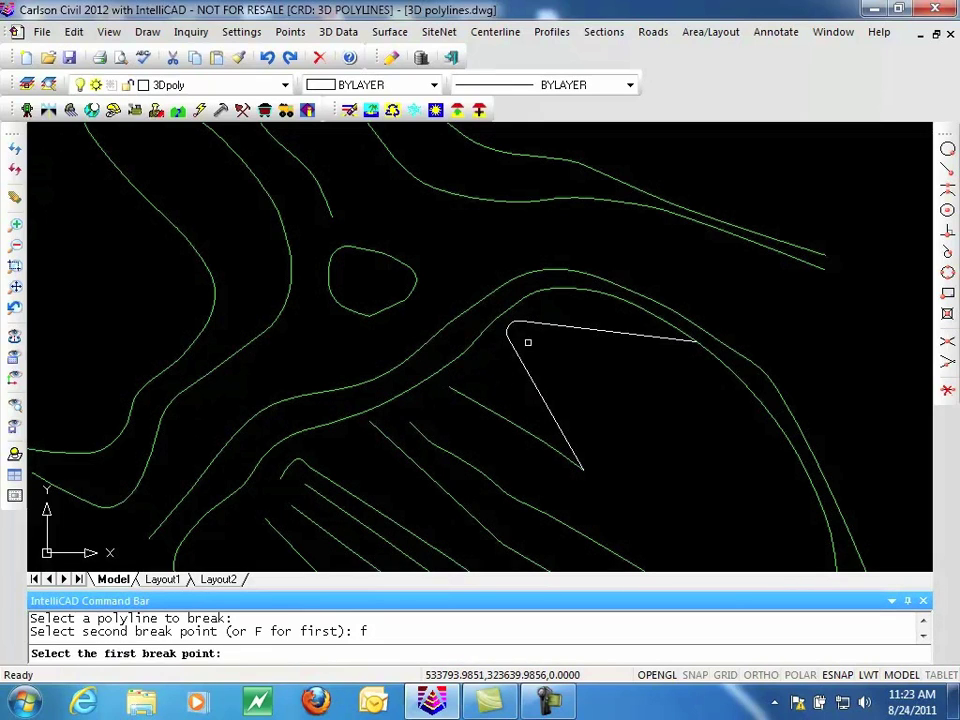
{"action": "right_click", "coordinate": [531, 328], "text": "shift"}
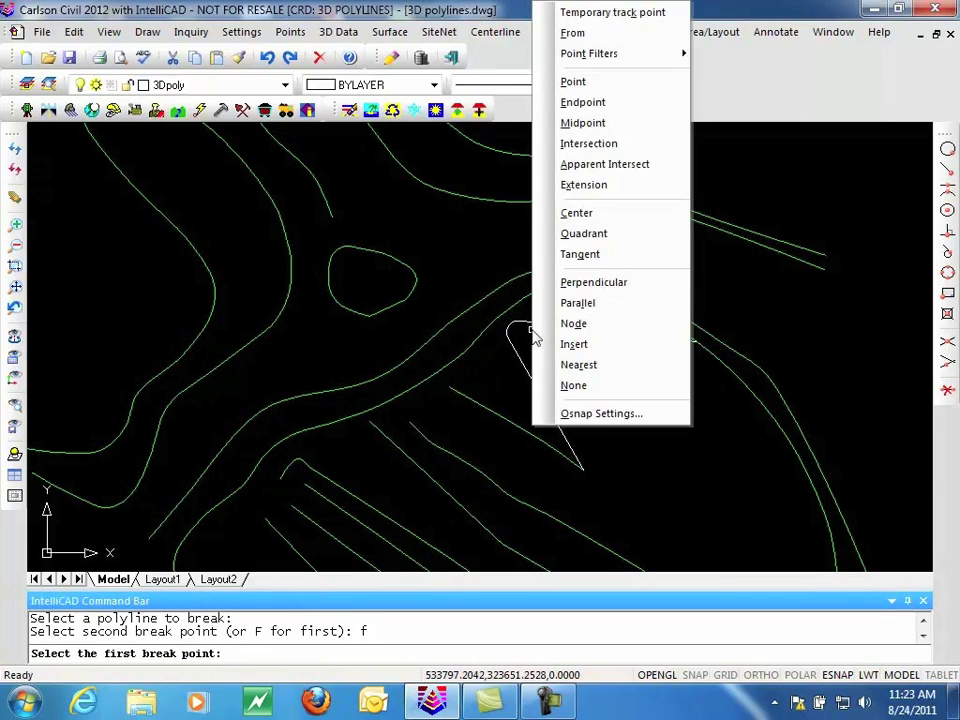
{"action": "left_click", "coordinate": [569, 101]}
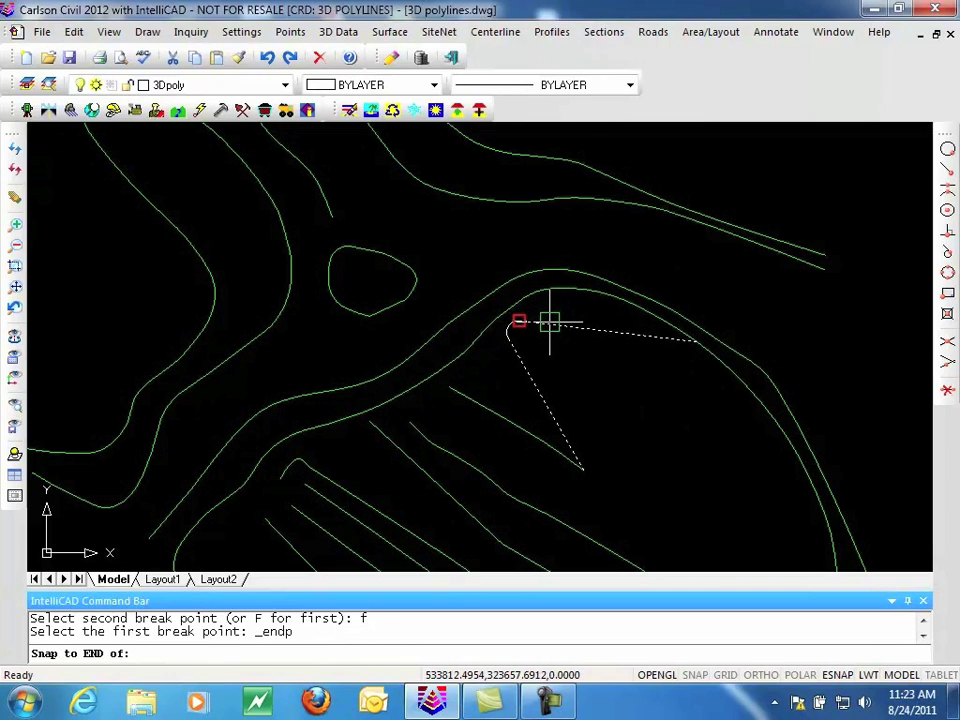
{"action": "left_click", "coordinate": [520, 330]}
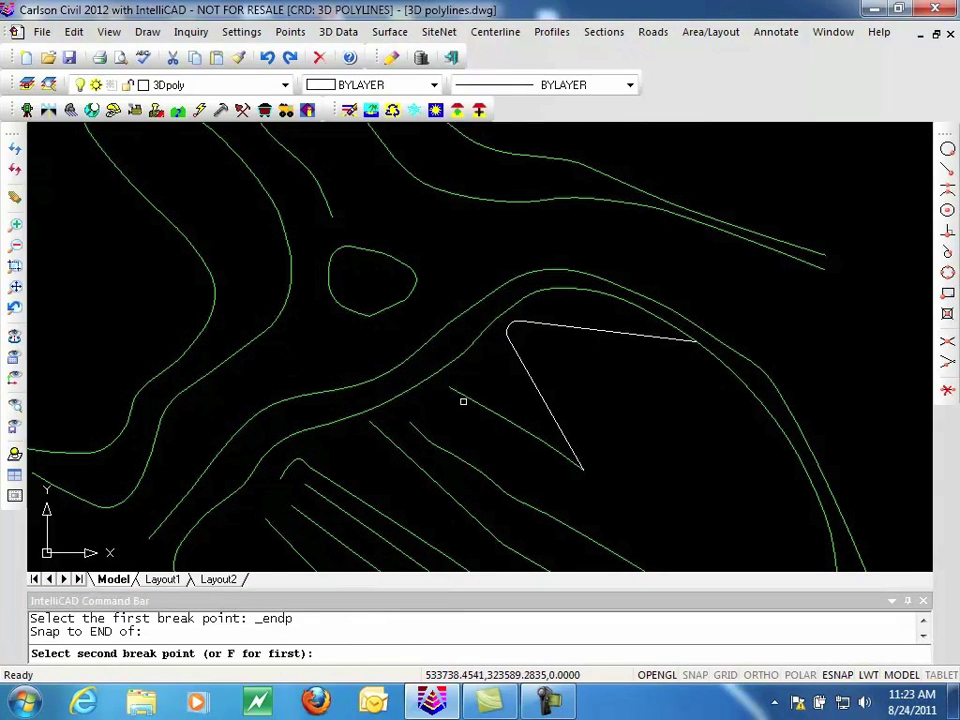
{"action": "right_click", "coordinate": [560, 386], "text": "shift"}
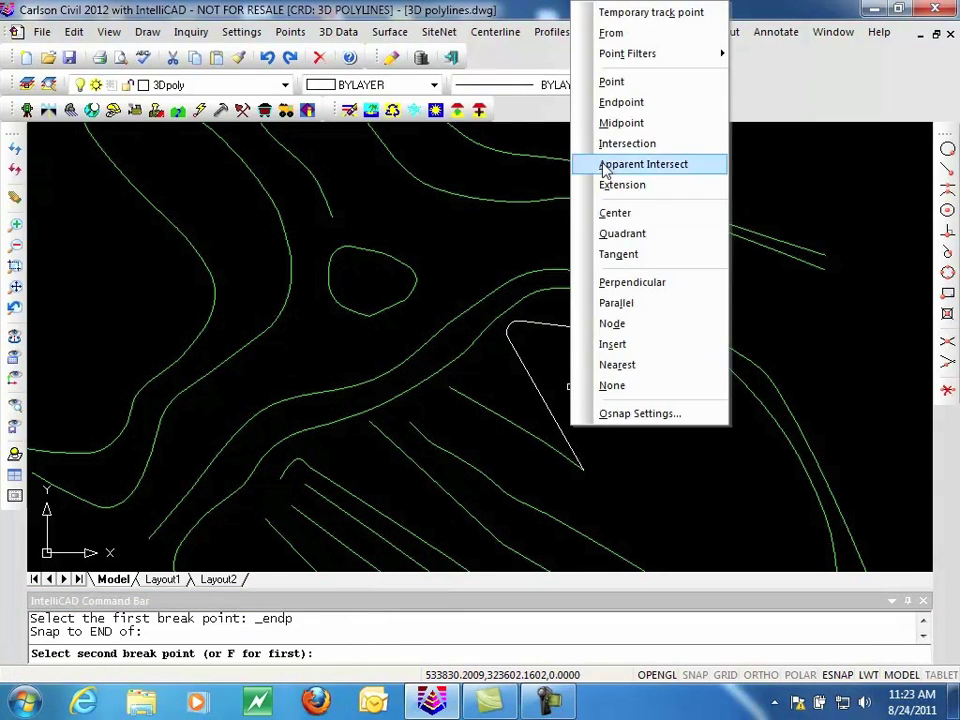
{"action": "left_click", "coordinate": [606, 101]}
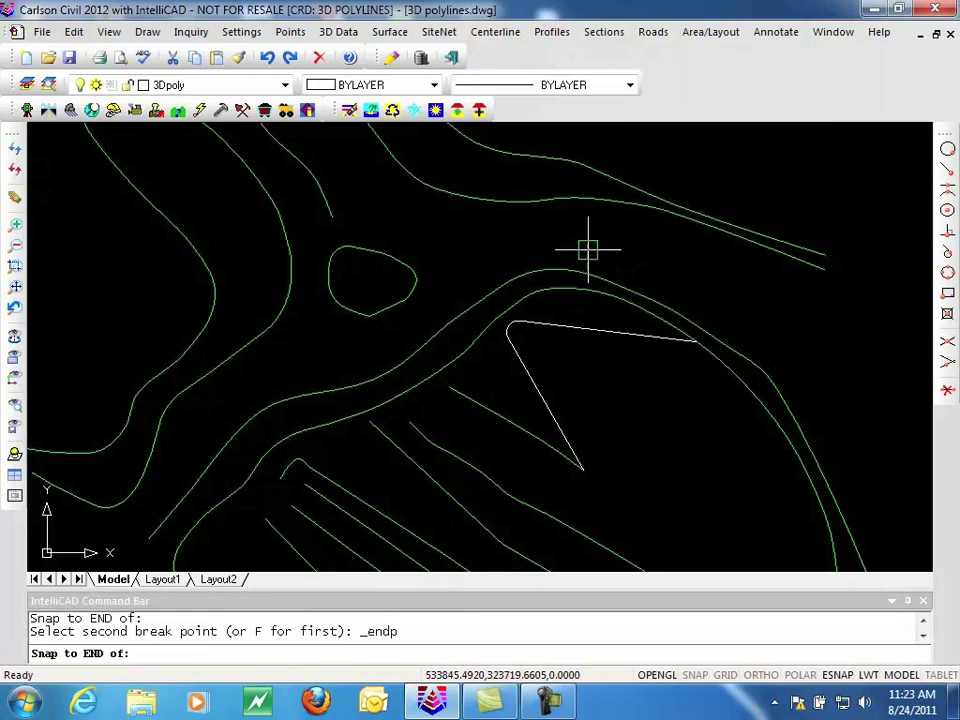
{"action": "left_click", "coordinate": [514, 349]}
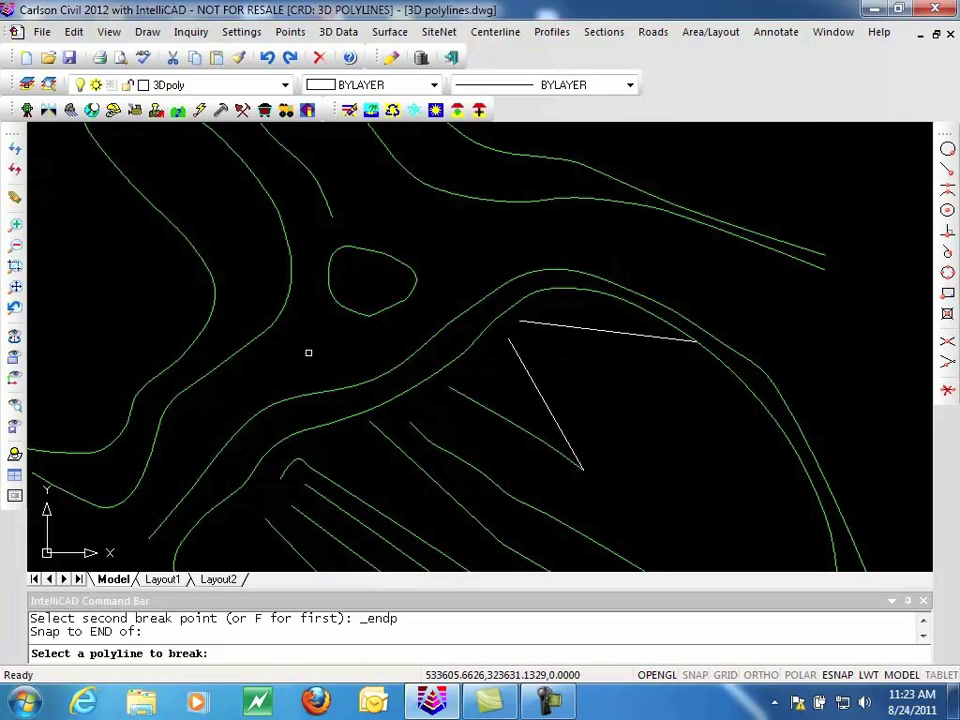
{"action": "key", "text": "Escape"}
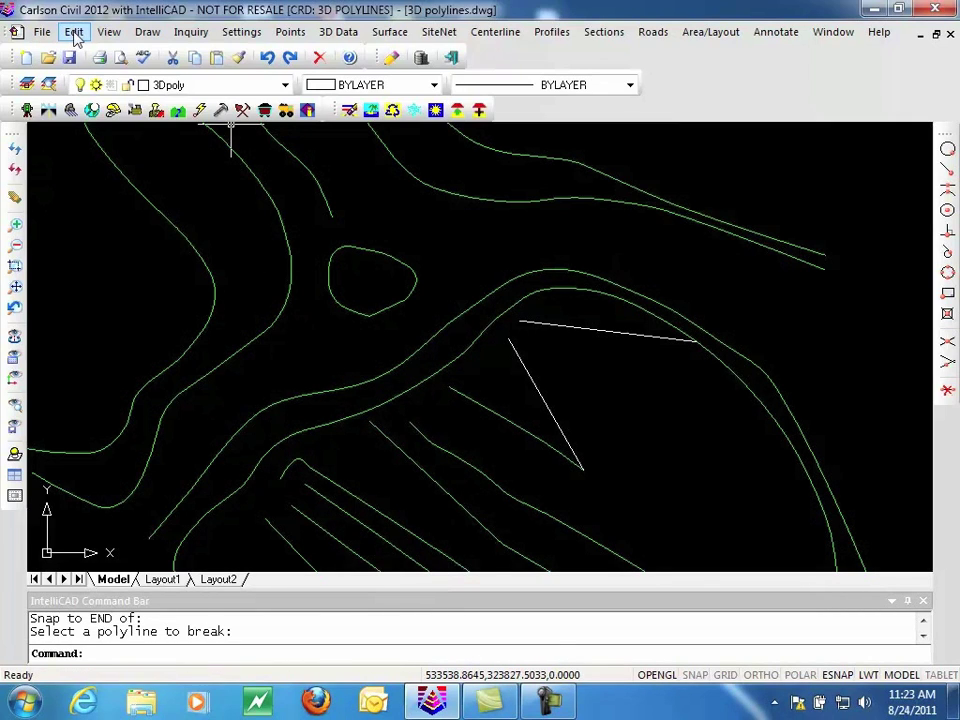
{"action": "left_click", "coordinate": [75, 32]}
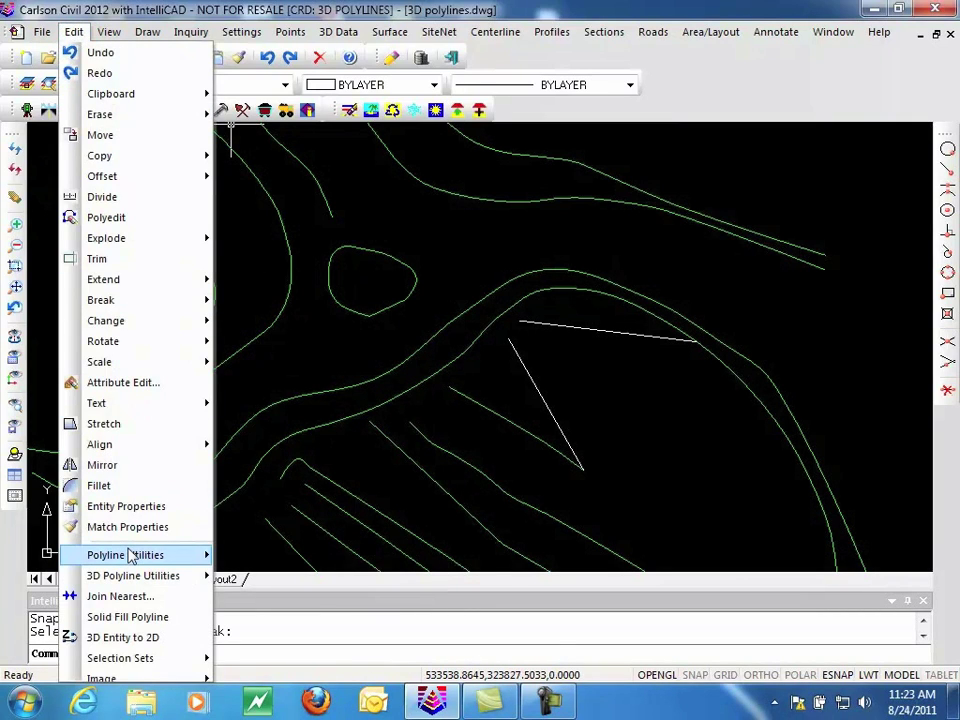
Step: Run Join 3D Polyline on both broken pieces, making one V-shaped white polyline again
{"action": "mouse_move", "coordinate": [130, 557]}
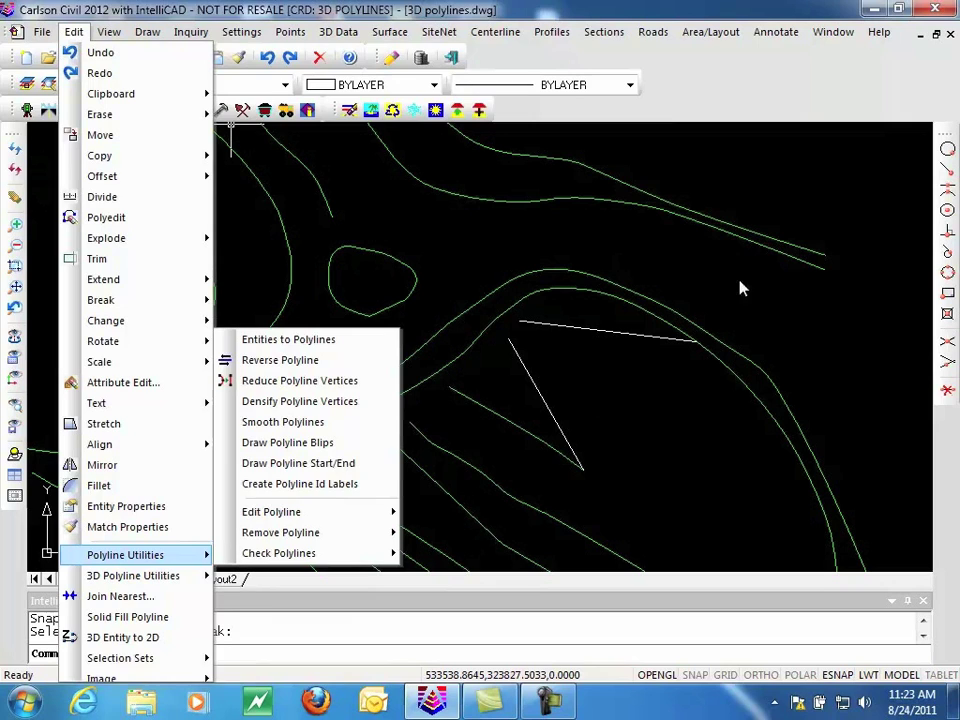
{"action": "left_click", "coordinate": [231, 140]}
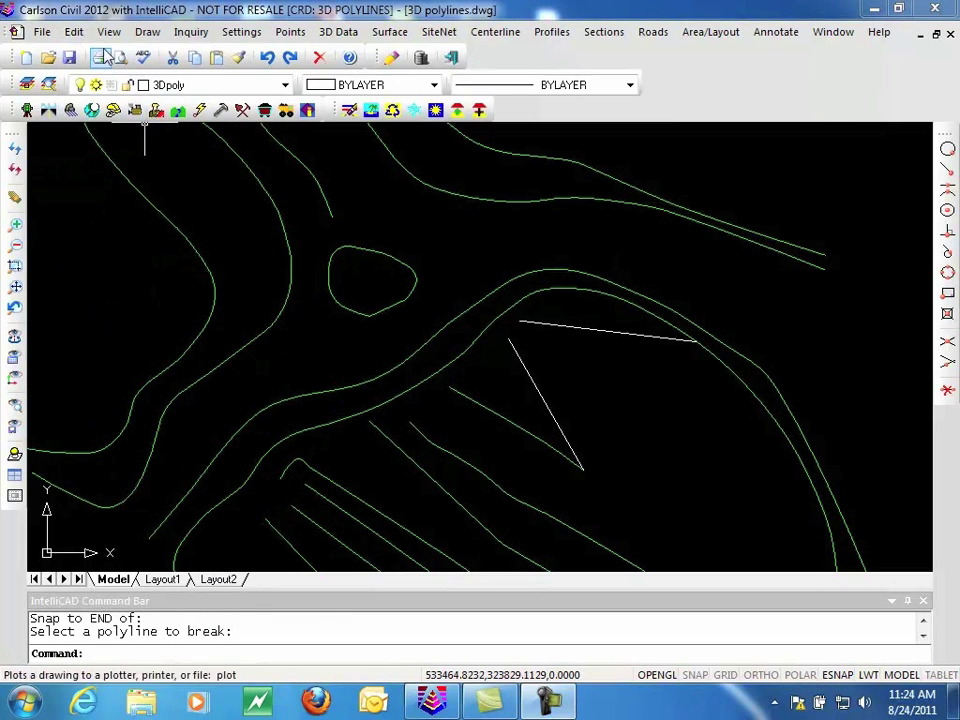
{"action": "left_click", "coordinate": [73, 32]}
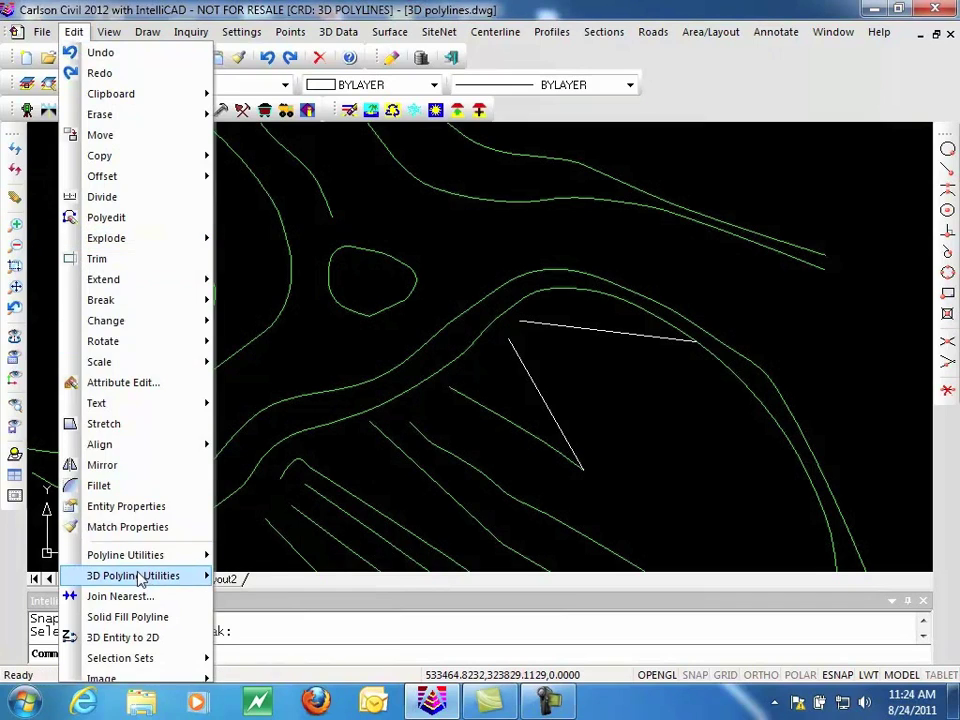
{"action": "mouse_move", "coordinate": [145, 576]}
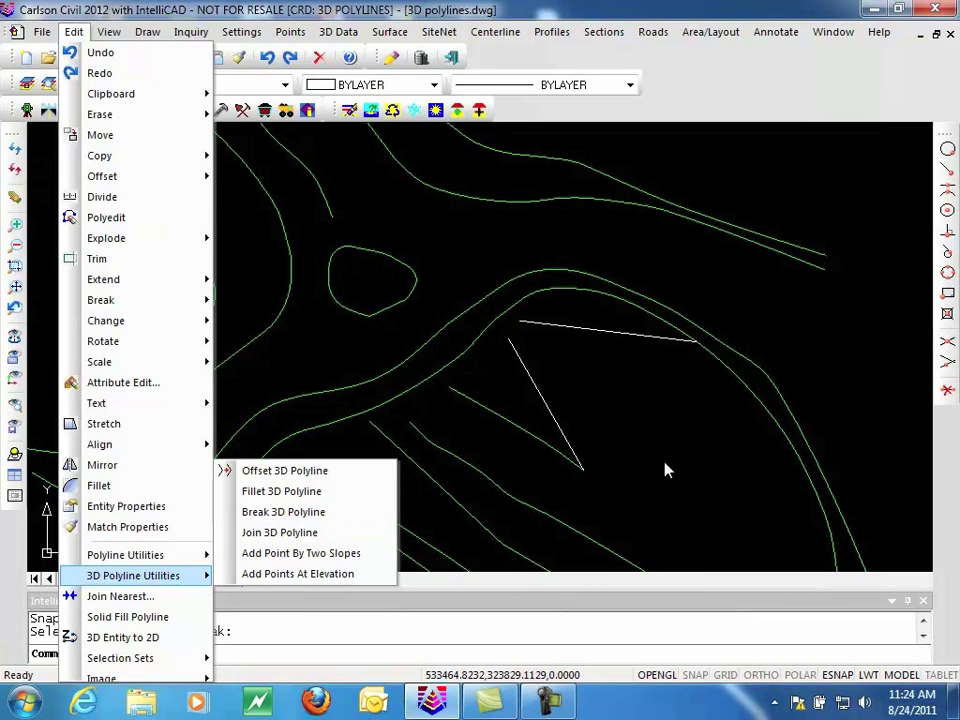
{"action": "left_click", "coordinate": [280, 532]}
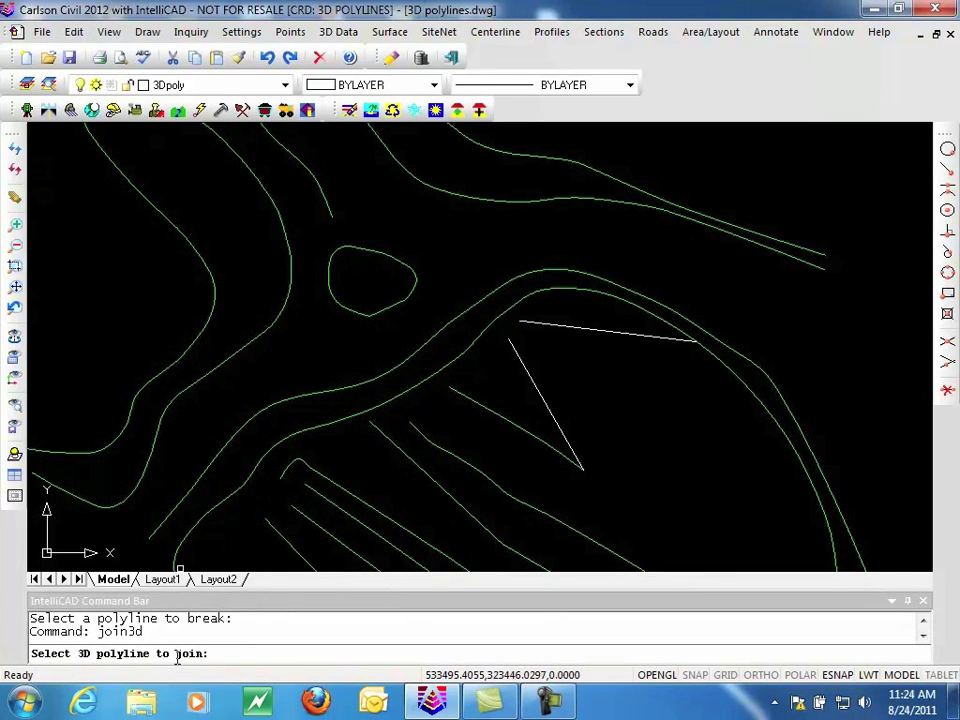
{"action": "left_click", "coordinate": [520, 431]}
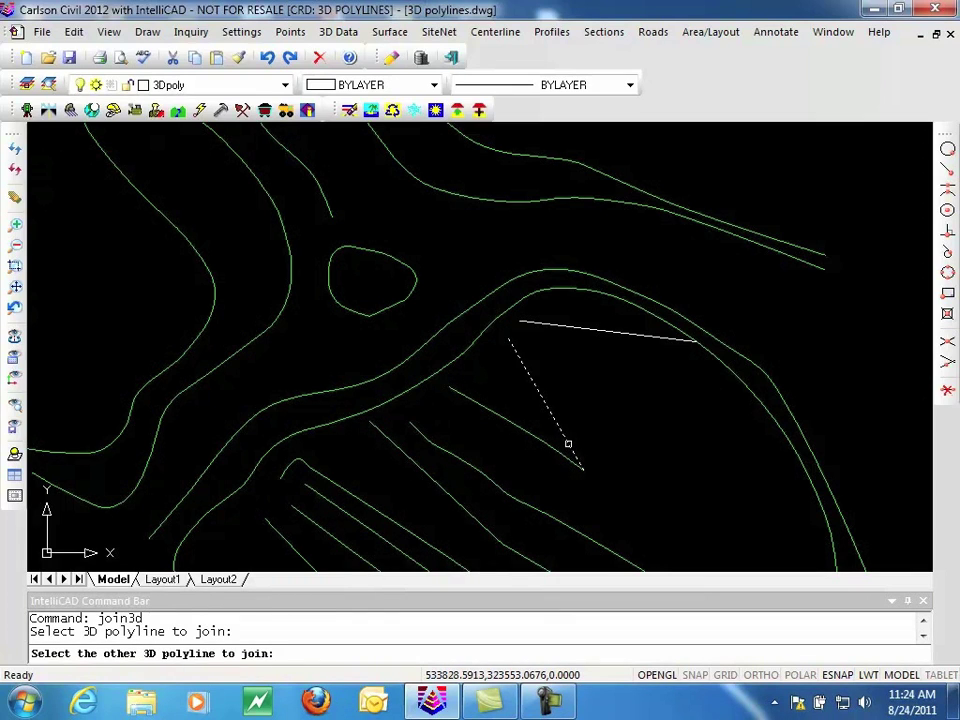
{"action": "left_click", "coordinate": [568, 443]}
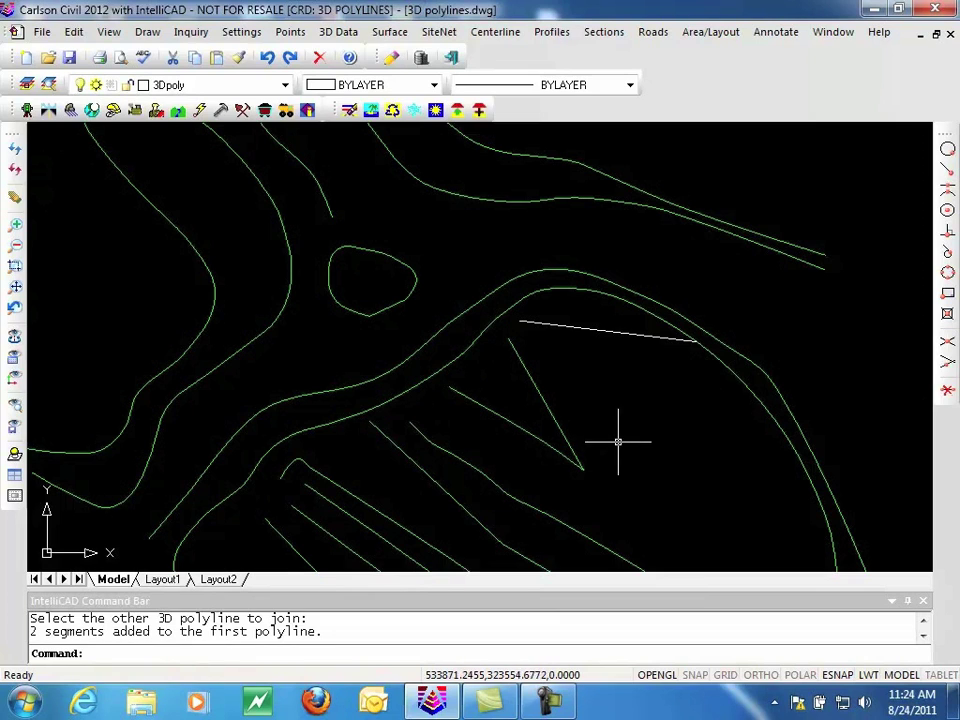
{"action": "left_click", "coordinate": [555, 425]}
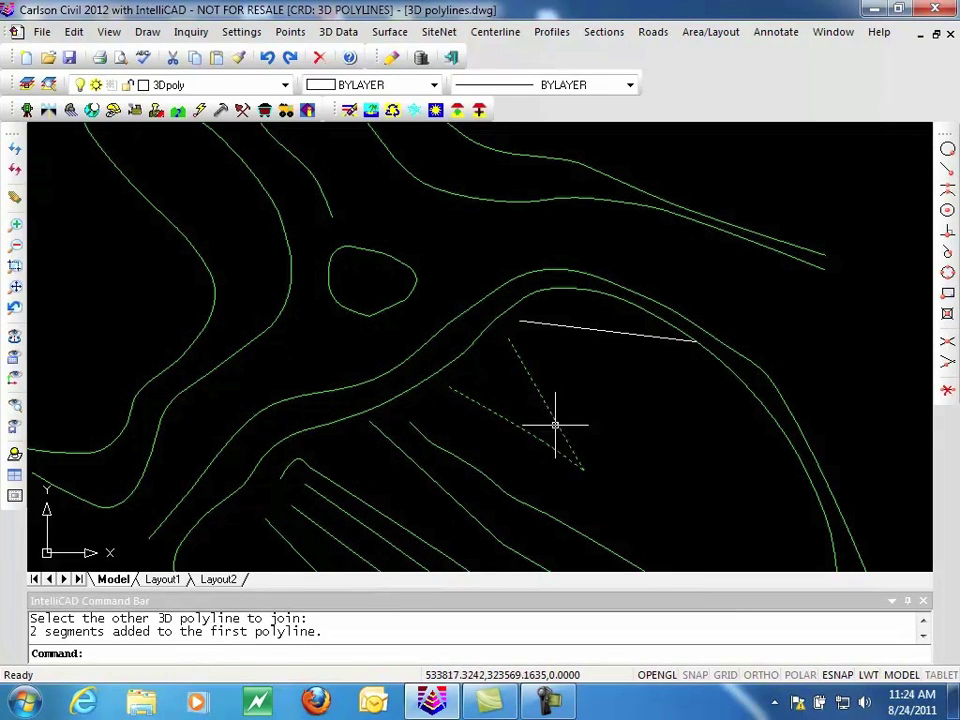
{"action": "left_click", "coordinate": [611, 410]}
Step: Draw a short two-point 3D polyline with 3P linking the ends of two lower contours
{"action": "scroll", "coordinate": [613, 414], "scroll_direction": "down", "scroll_amount": 5}
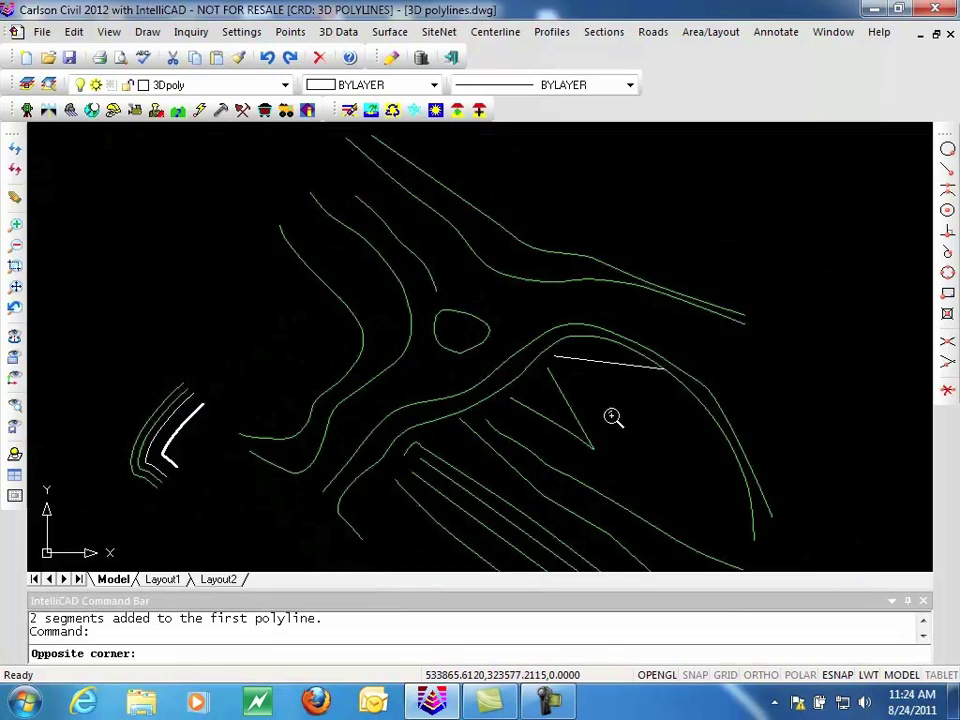
{"action": "left_click", "coordinate": [668, 494]}
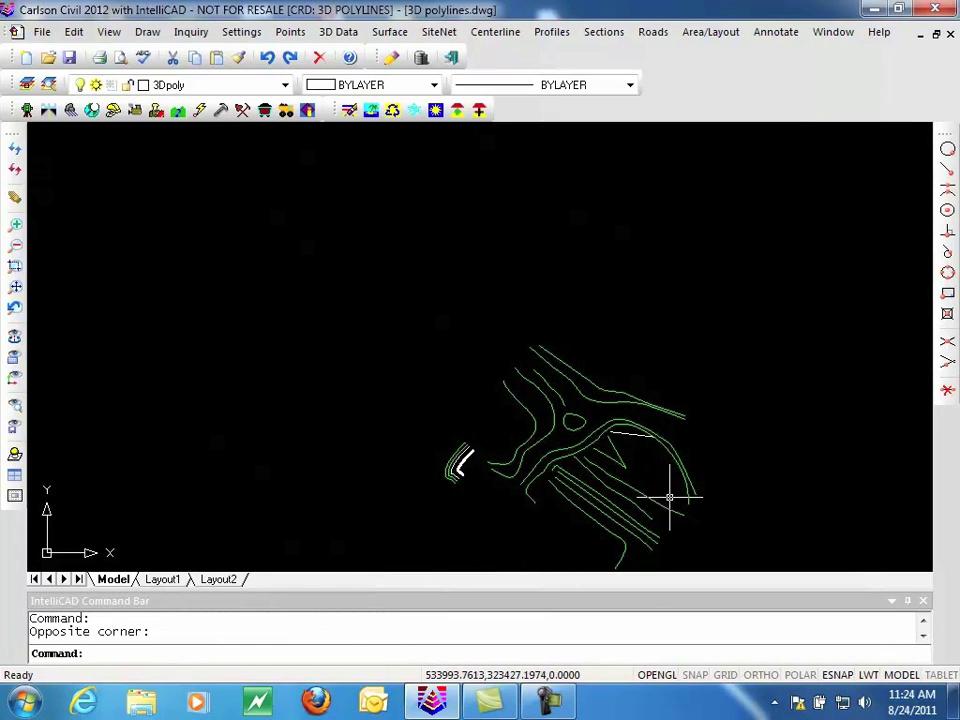
{"action": "middle_click_drag", "start_coordinate": [671, 497], "coordinate": [527, 411]}
{"action": "scroll", "coordinate": [540, 420], "scroll_direction": "up", "scroll_amount": 3}
{"action": "scroll", "coordinate": [540, 420], "scroll_direction": "up", "scroll_amount": 3}
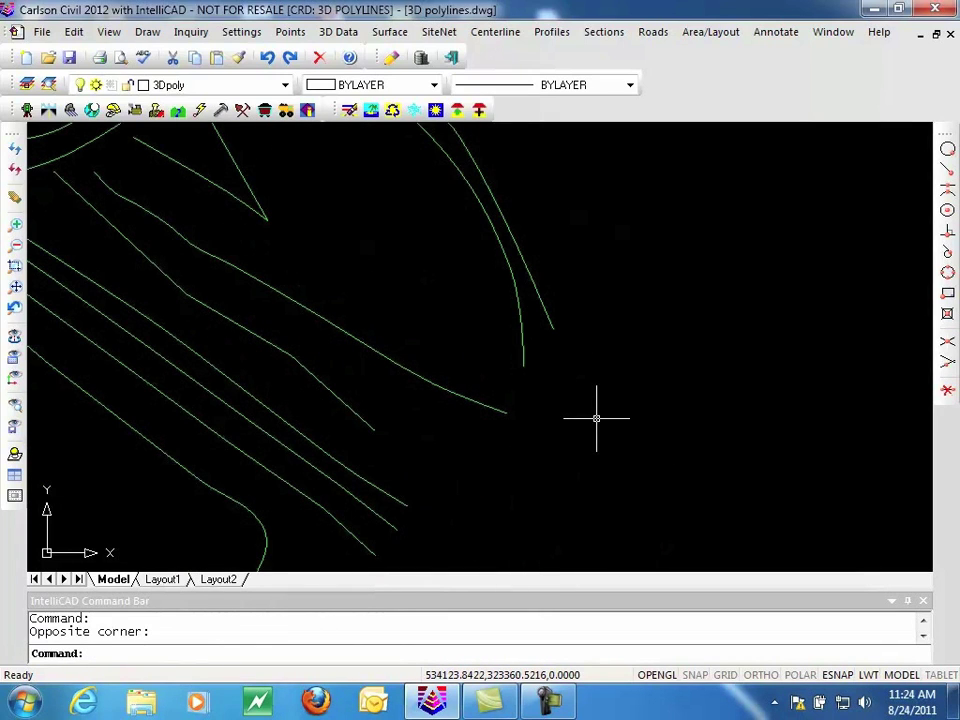
{"action": "type", "text": "3p"}
{"action": "key", "text": "Return"}
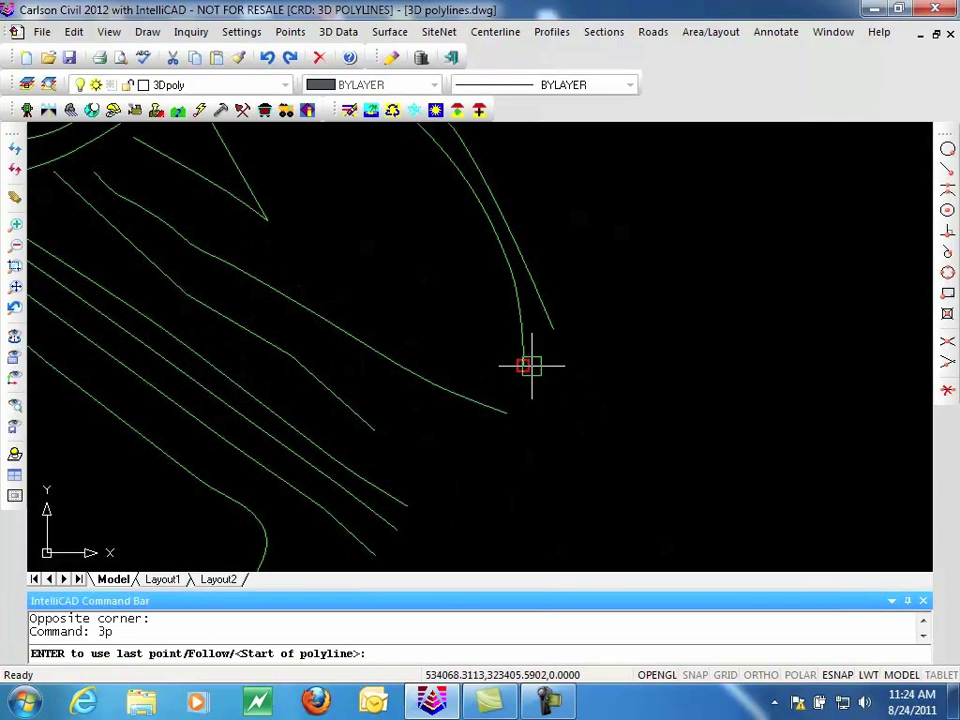
{"action": "left_click", "coordinate": [527, 366]}
{"action": "left_click", "coordinate": [508, 409]}
{"action": "key", "text": "Return"}
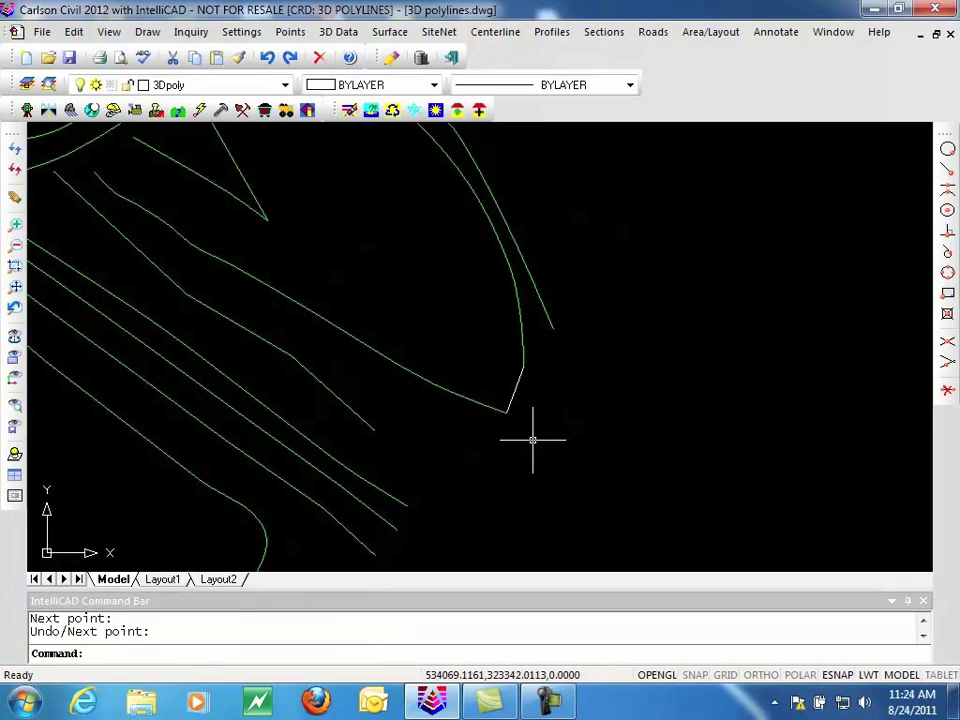
Step: Join the short segment onto the dashed curve, then join the long curve onto it
{"action": "left_click", "coordinate": [74, 32]}
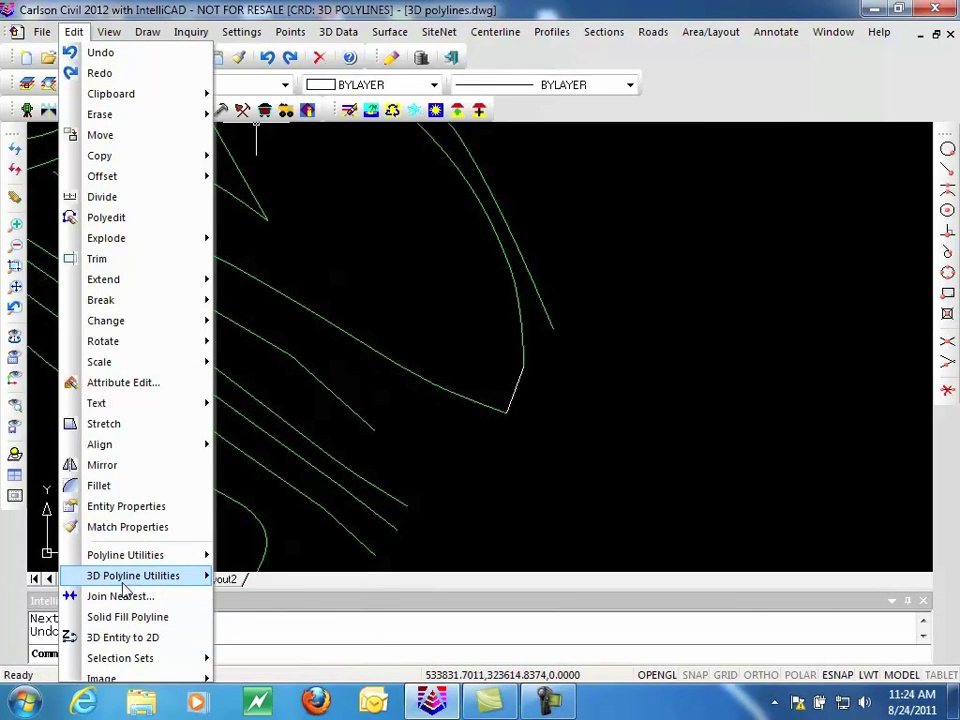
{"action": "mouse_move", "coordinate": [211, 580]}
{"action": "left_click", "coordinate": [285, 533]}
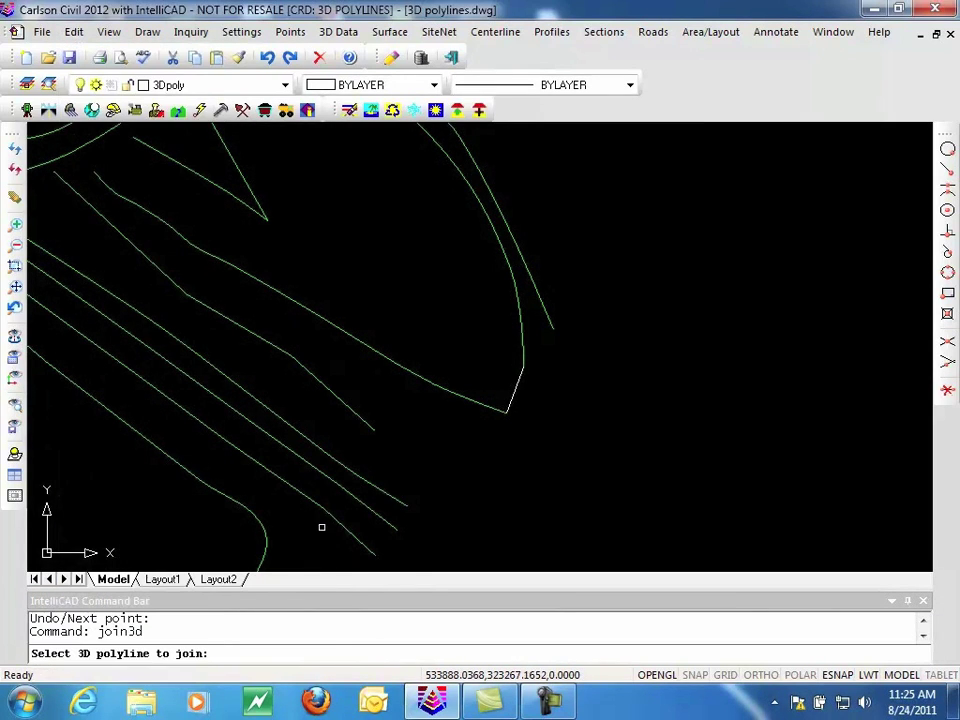
{"action": "left_click", "coordinate": [523, 324]}
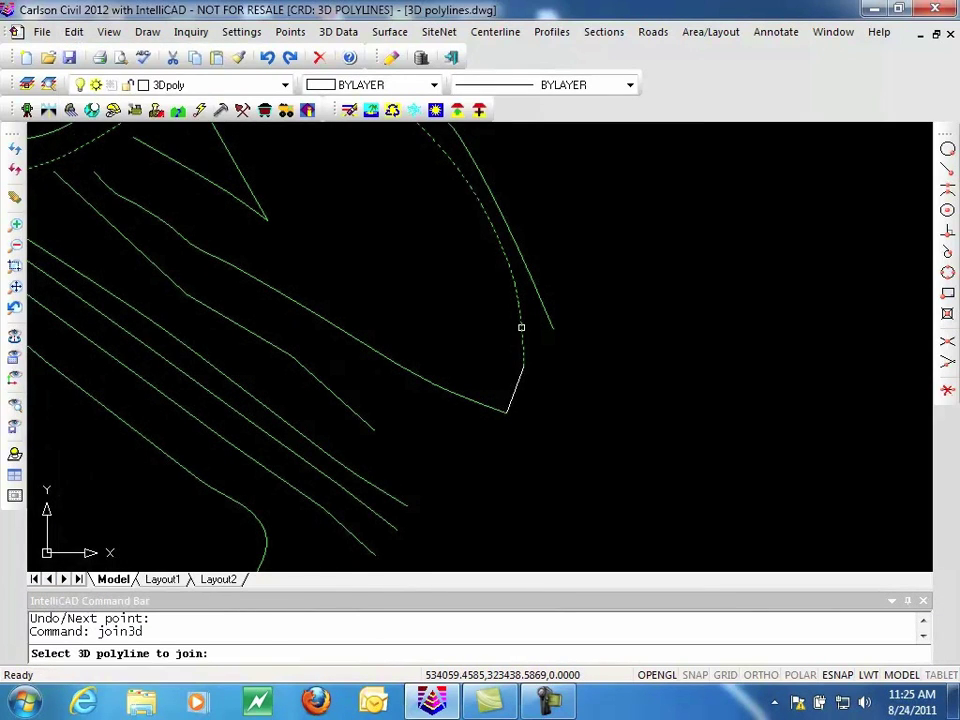
{"action": "left_click", "coordinate": [517, 382]}
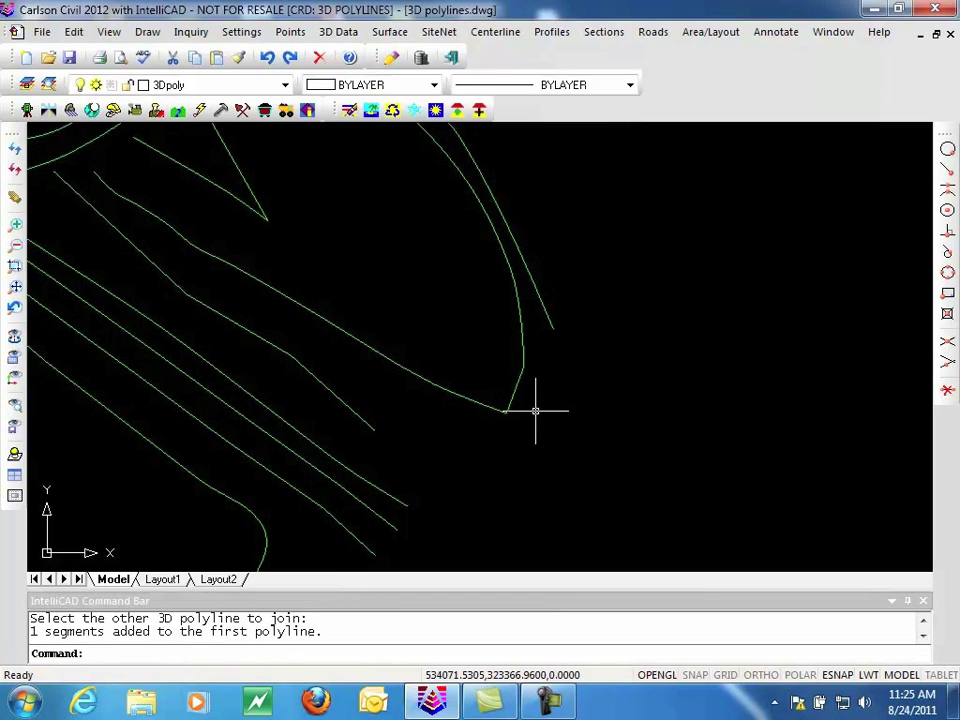
{"action": "key", "text": "Return"}
{"action": "left_click", "coordinate": [521, 379]}
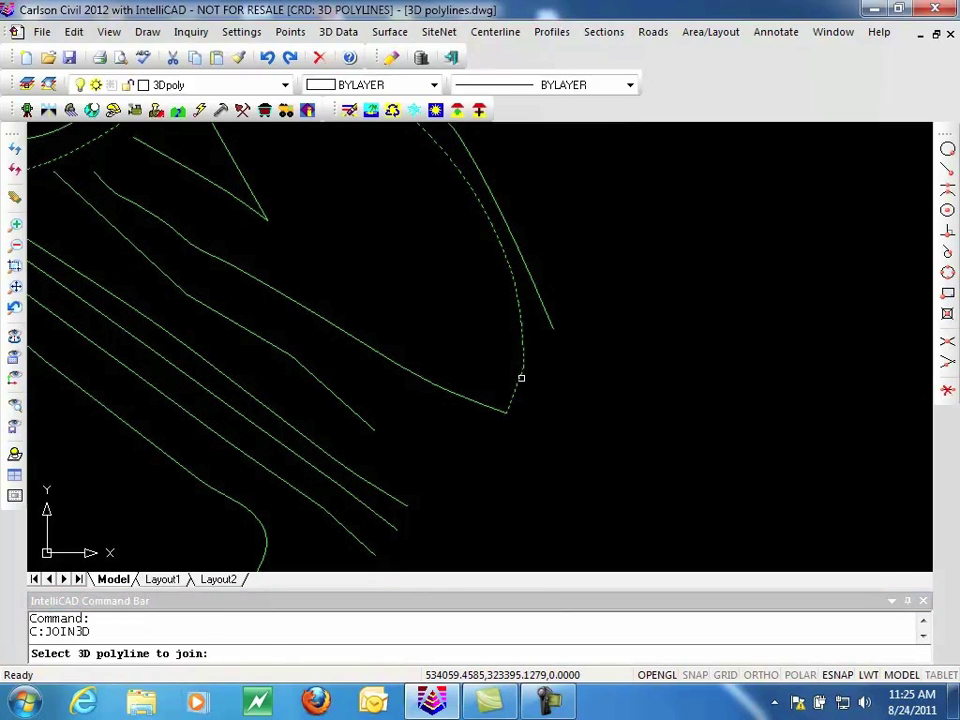
{"action": "left_click", "coordinate": [478, 401]}
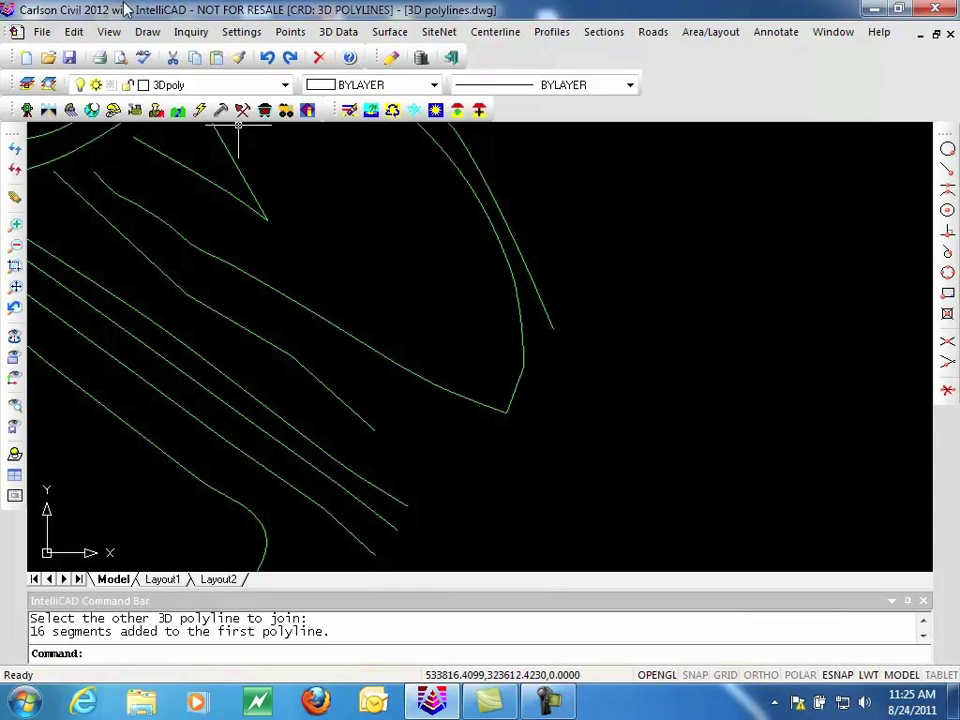
{"action": "left_click", "coordinate": [109, 32]}
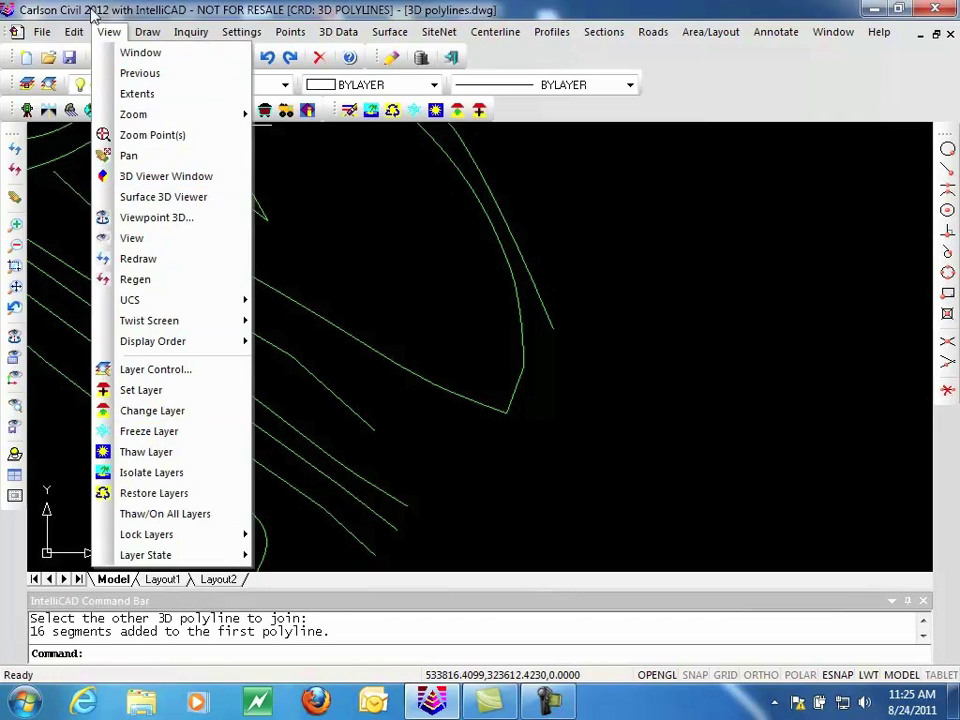
{"action": "left_click", "coordinate": [74, 32]}
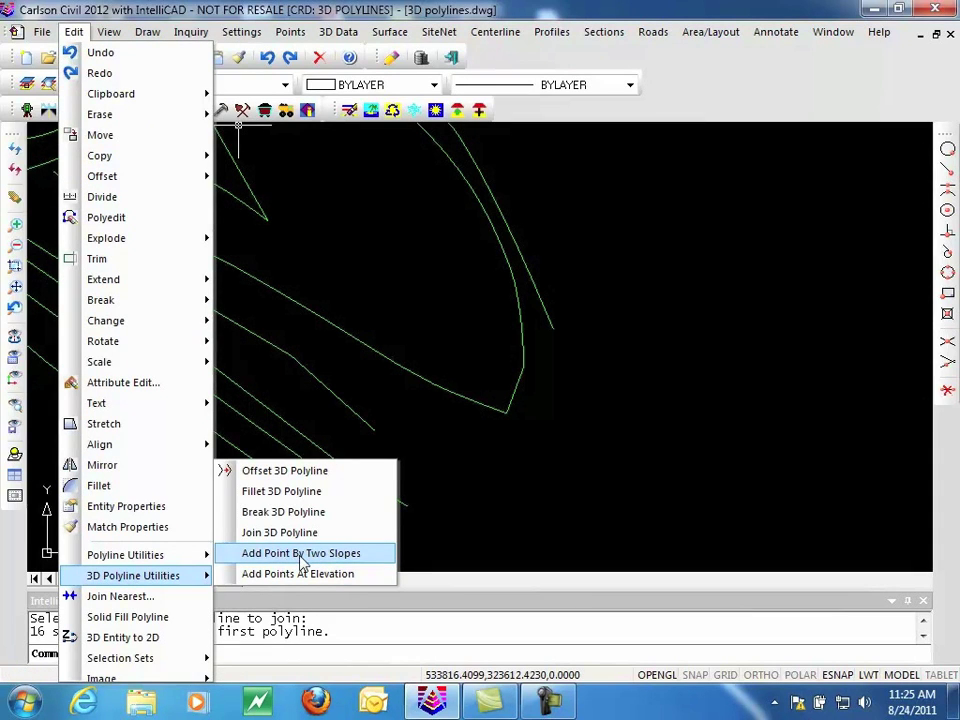
Step: Zoom out, shift the view right, and zoom back in on the white polyline
{"action": "left_click", "coordinate": [456, 514]}
{"action": "scroll", "coordinate": [445, 512], "scroll_direction": "down", "scroll_amount": 3}
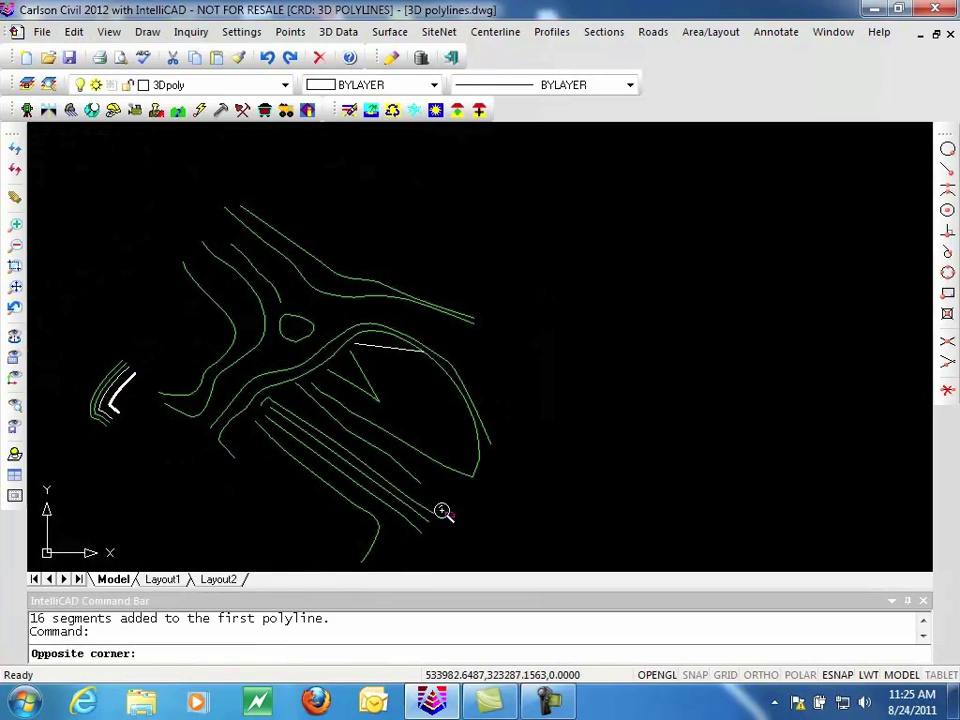
{"action": "middle_click_drag", "start_coordinate": [293, 514], "coordinate": [474, 499]}
{"action": "left_click", "coordinate": [690, 507]}
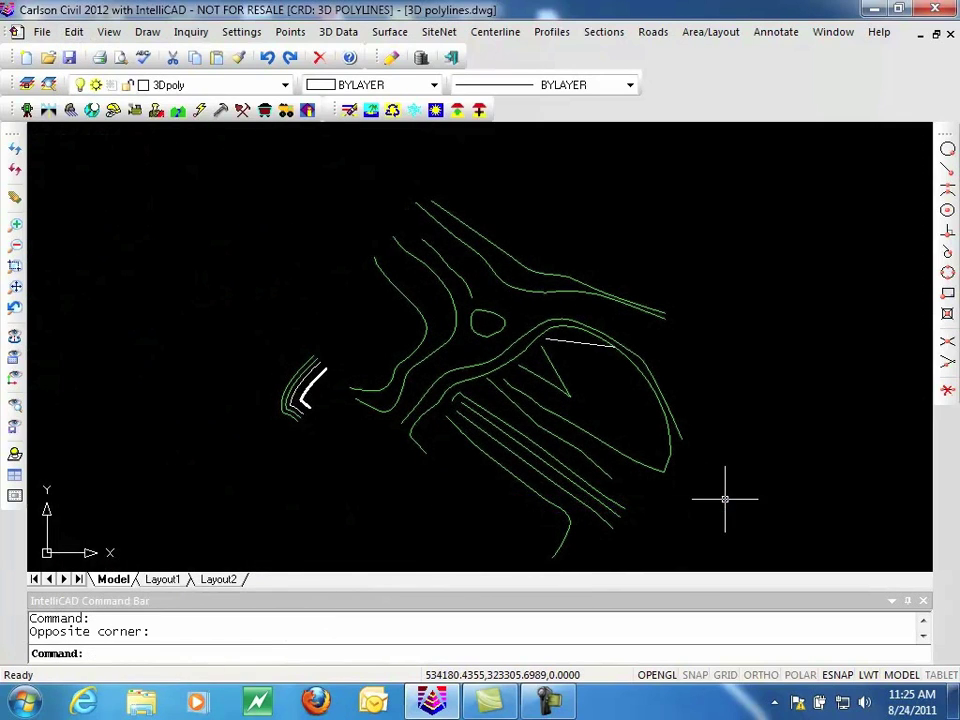
{"action": "scroll", "coordinate": [318, 405], "scroll_direction": "up", "scroll_amount": 5}
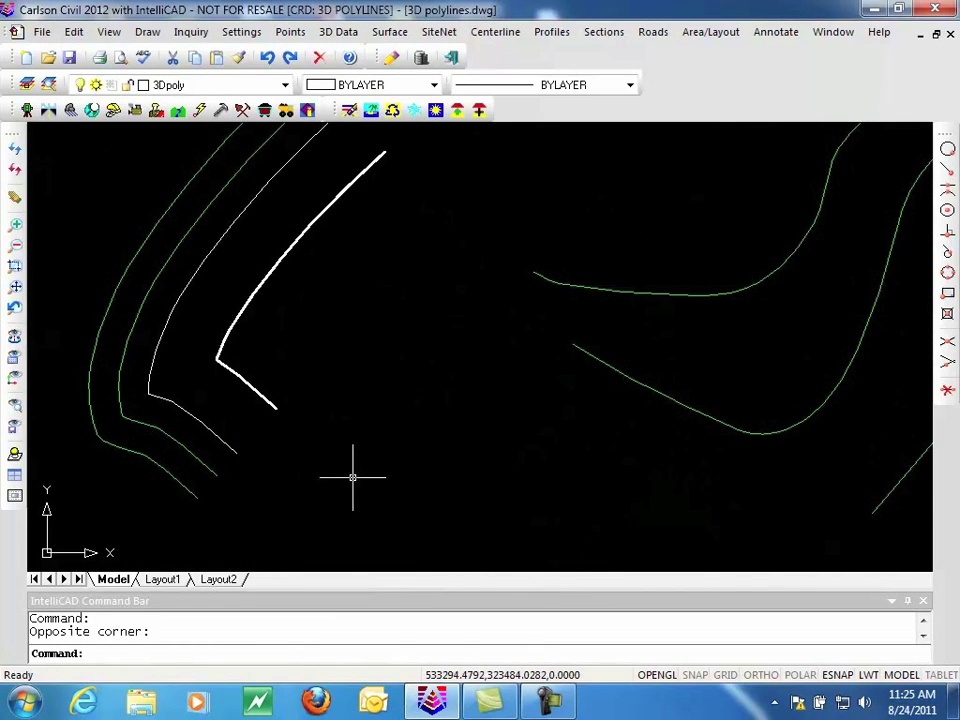
Step: Draw a 3D polyline (3p) from the lower contour's end to the right contour's endpoint
{"action": "type", "text": "3p"}
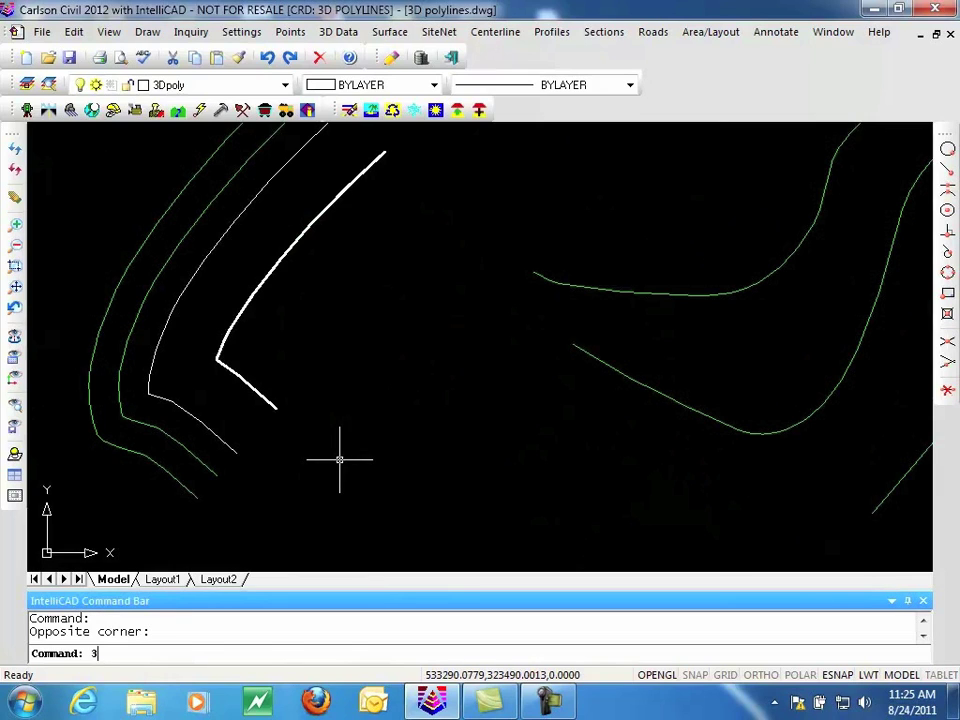
{"action": "key", "text": "Return"}
{"action": "left_click", "coordinate": [198, 496]}
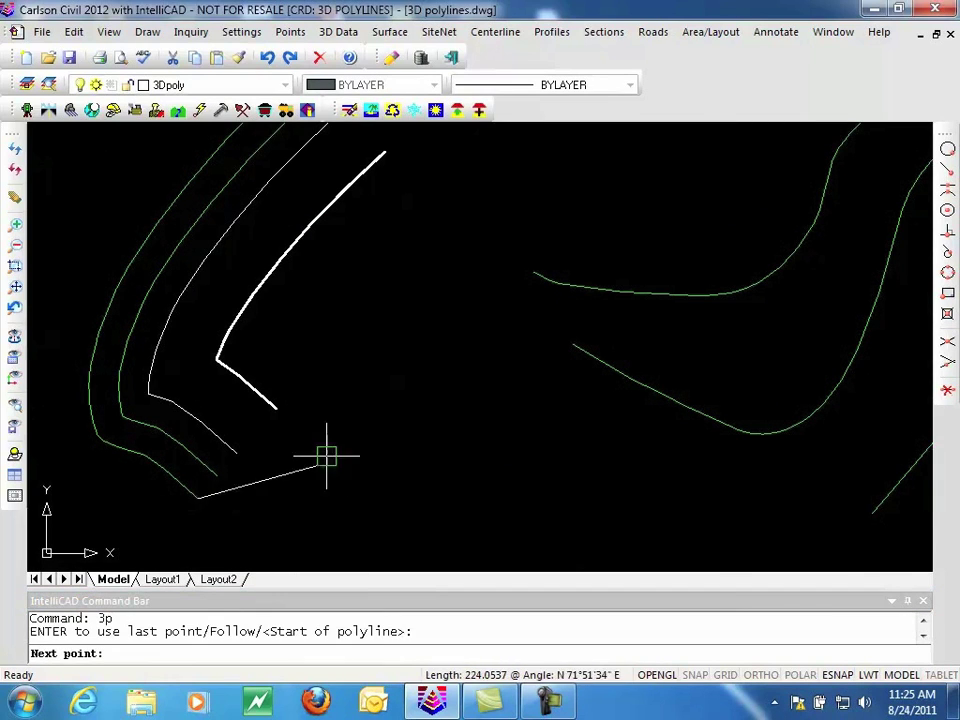
{"action": "left_click", "coordinate": [530, 273]}
{"action": "key", "text": "Return"}
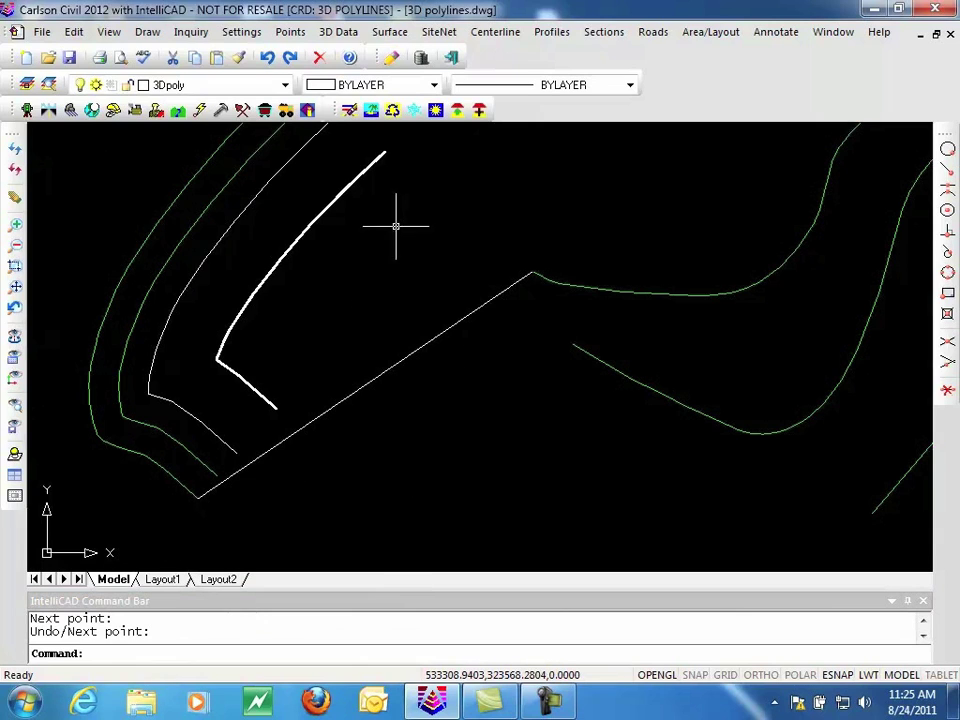
Step: Select the middle left contour, then open and cancel the Join Nearest options
{"action": "left_click", "coordinate": [320, 133]}
{"action": "left_click", "coordinate": [78, 33]}
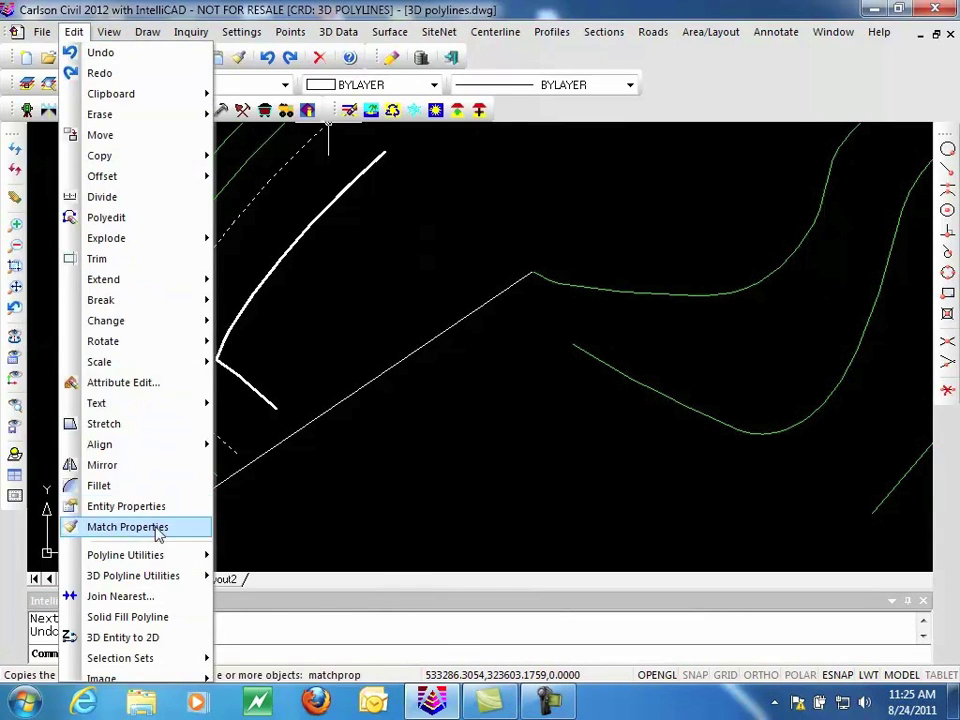
{"action": "left_click", "coordinate": [170, 596]}
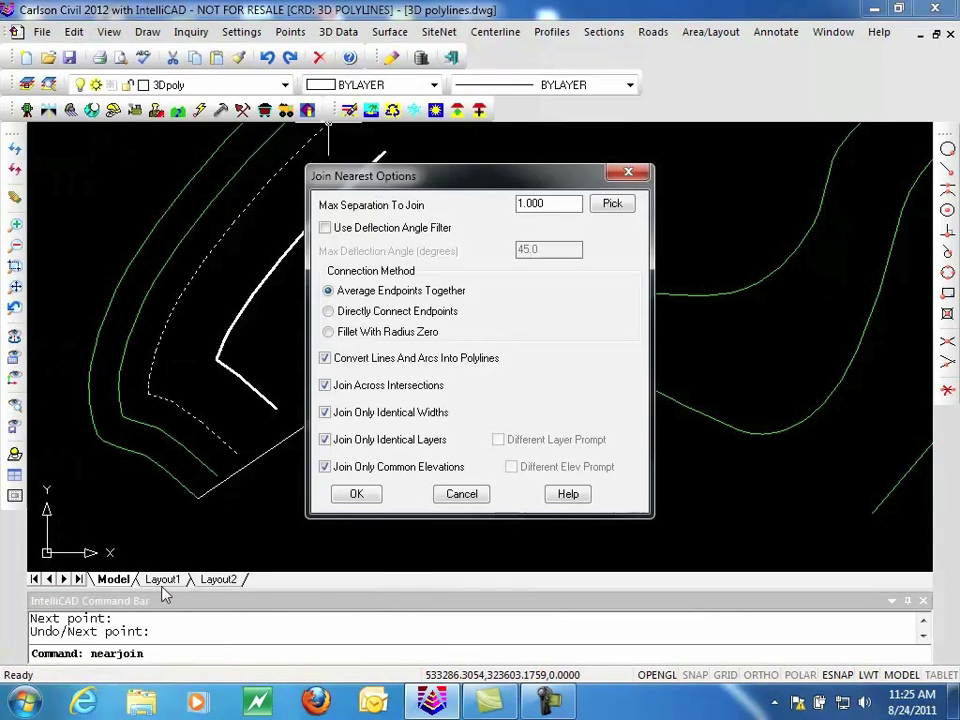
{"action": "left_click", "coordinate": [628, 173]}
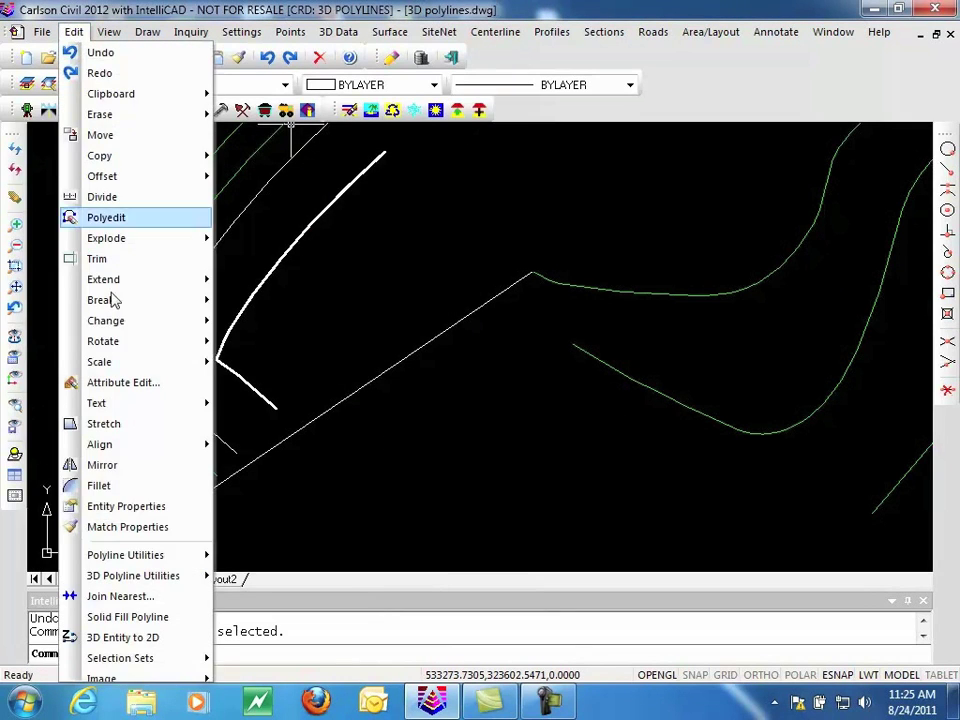
Step: Start Add Point By Two Slopes on the new polyline, with 10% slope from its lower end
{"action": "mouse_move", "coordinate": [131, 575]}
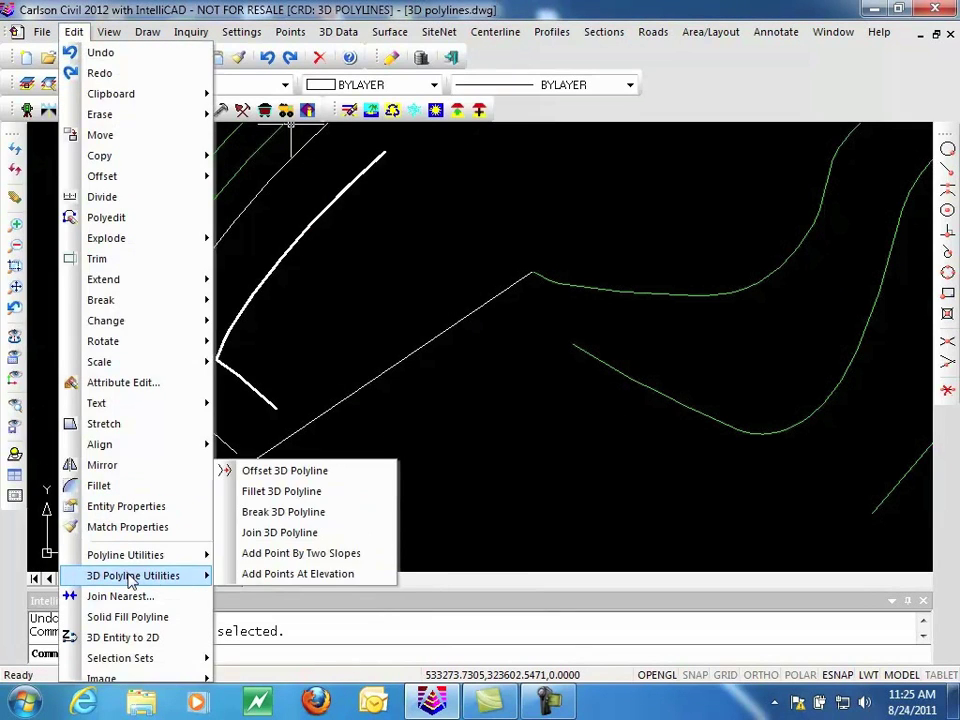
{"action": "left_click", "coordinate": [305, 553]}
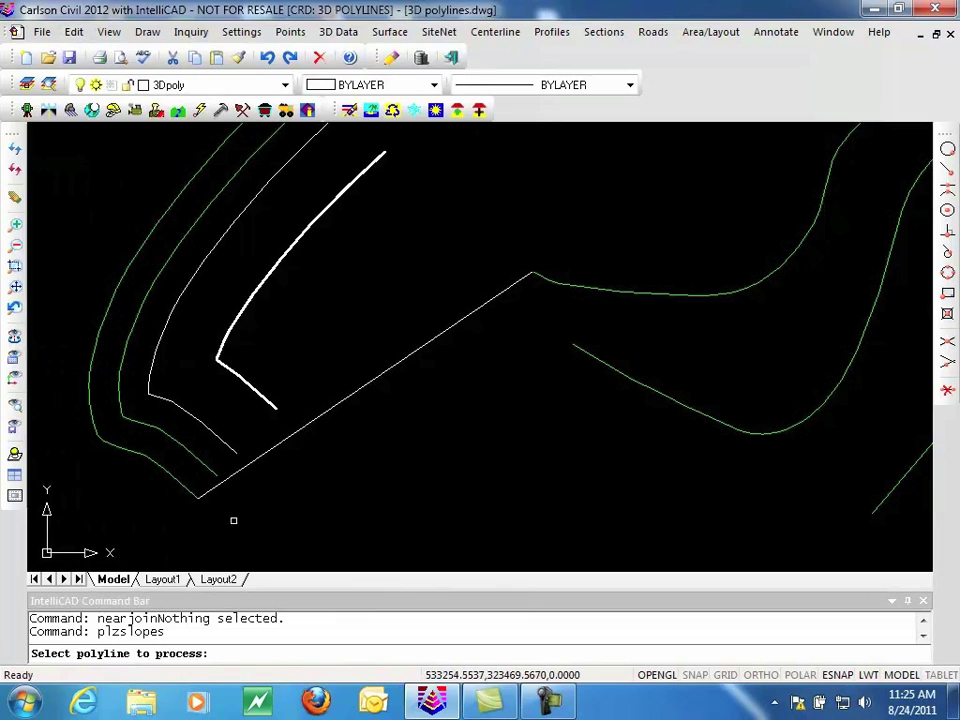
{"action": "left_click", "coordinate": [257, 456]}
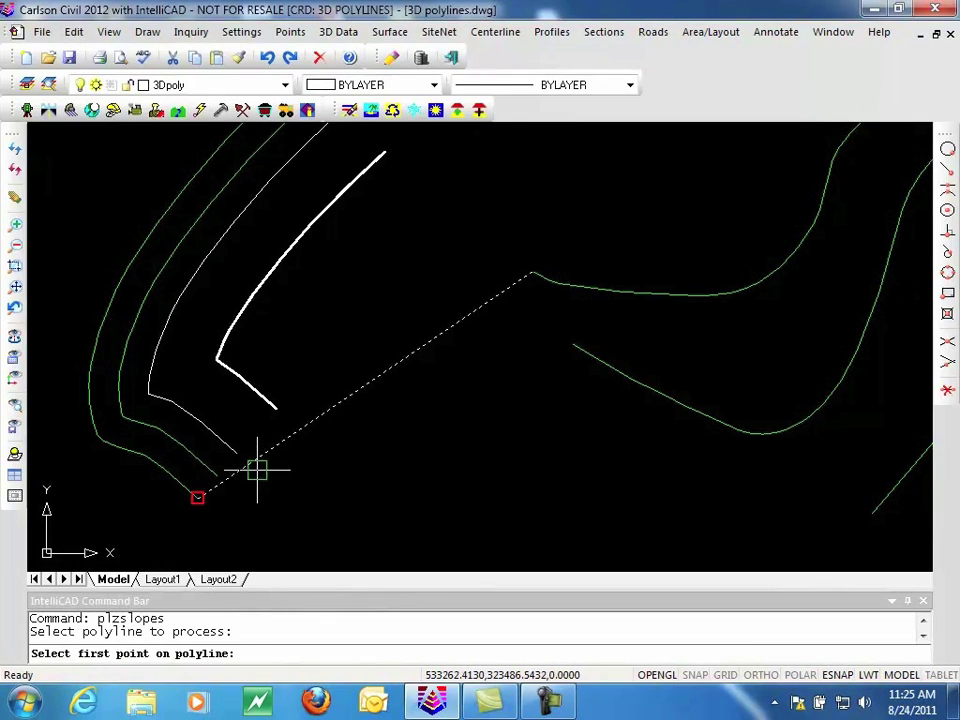
{"action": "left_click", "coordinate": [256, 464]}
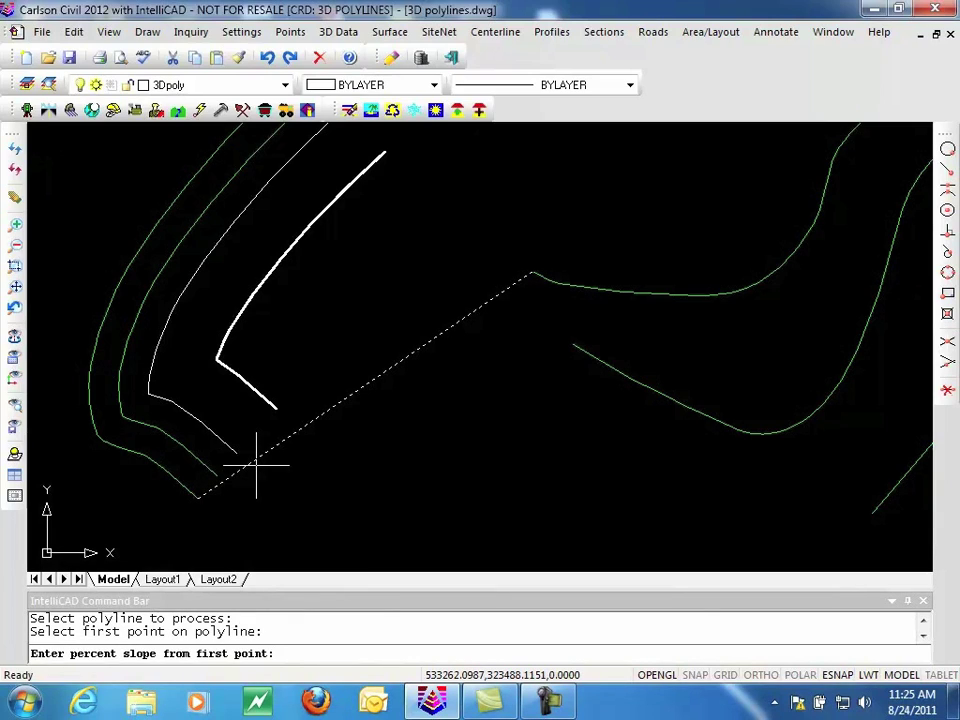
{"action": "type", "text": "10"}
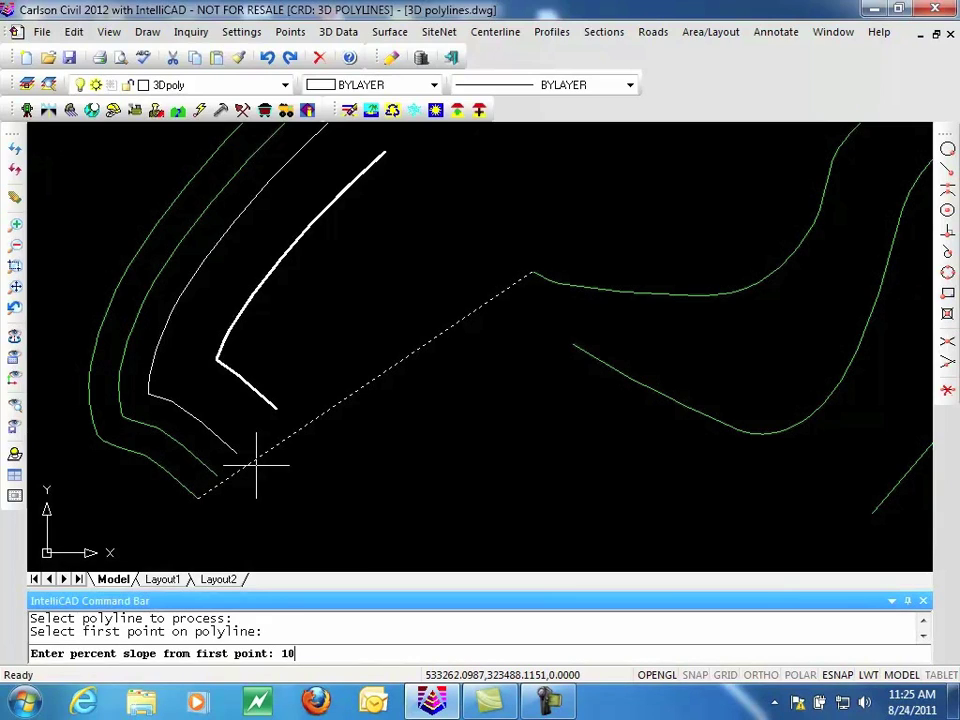
{"action": "key", "text": "Return"}
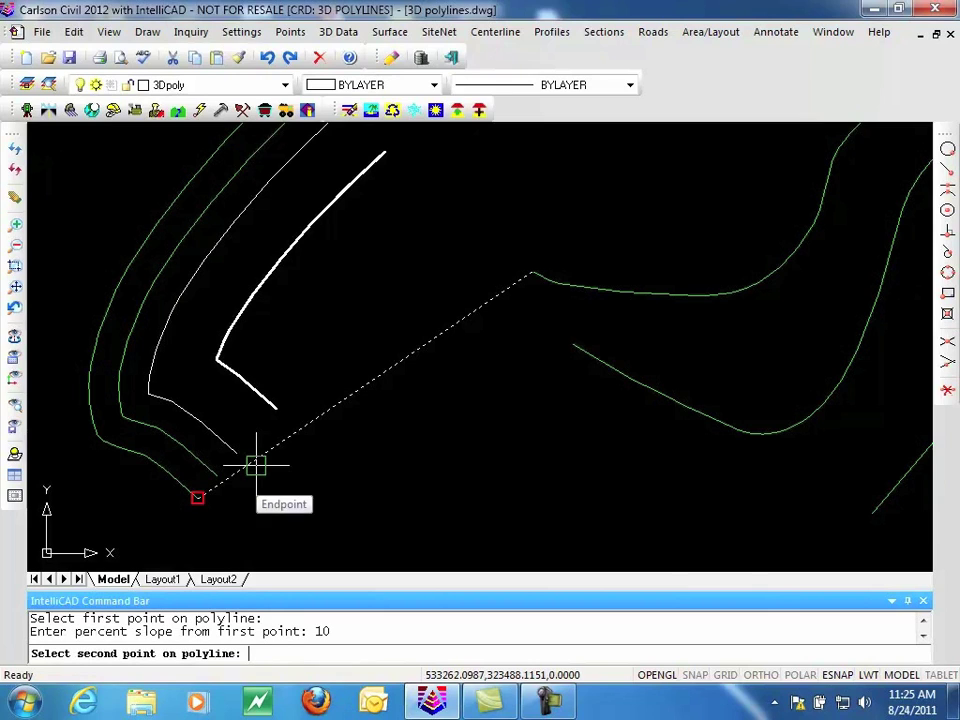
Step: Set a 20% slope from the polyline's midpoint to add the vertex, then inspect the vertices
{"action": "right_click", "coordinate": [348, 490], "text": "shift"}
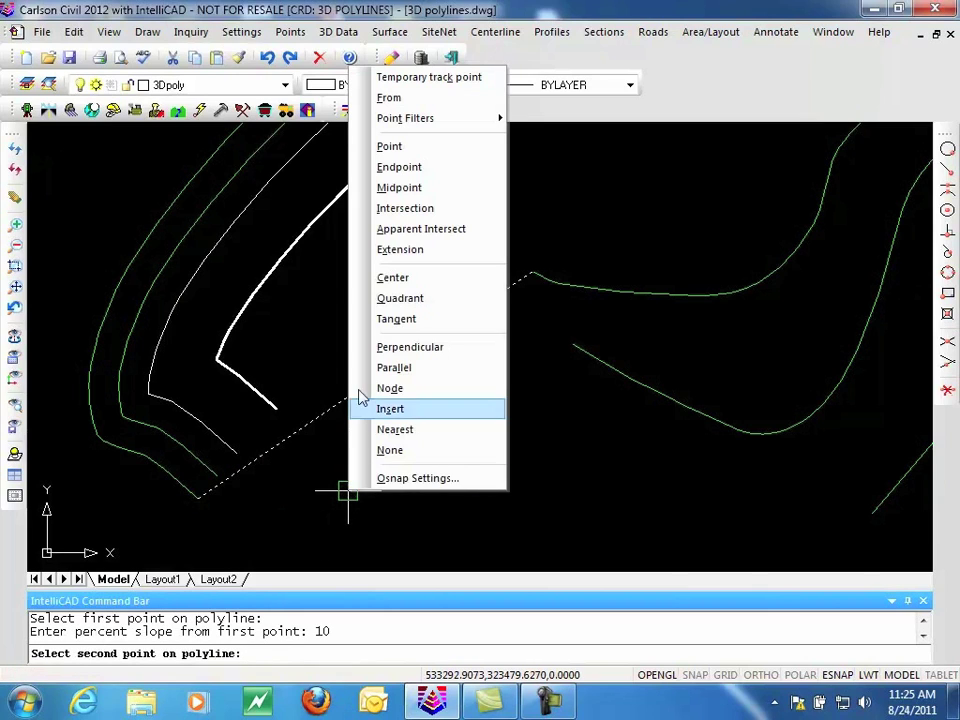
{"action": "left_click", "coordinate": [408, 186]}
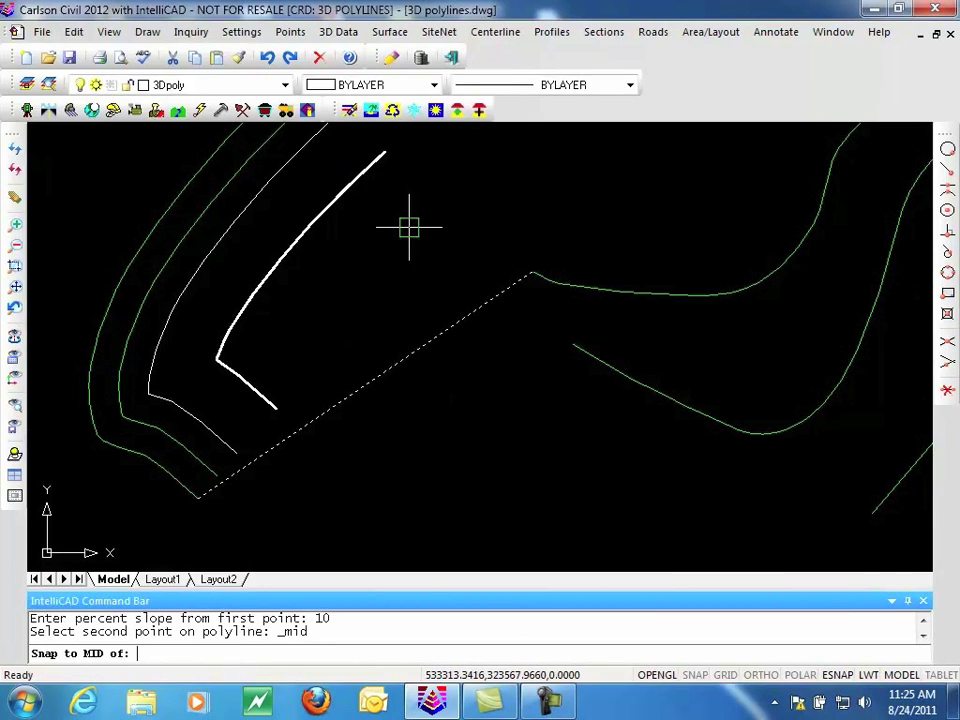
{"action": "left_click", "coordinate": [381, 379]}
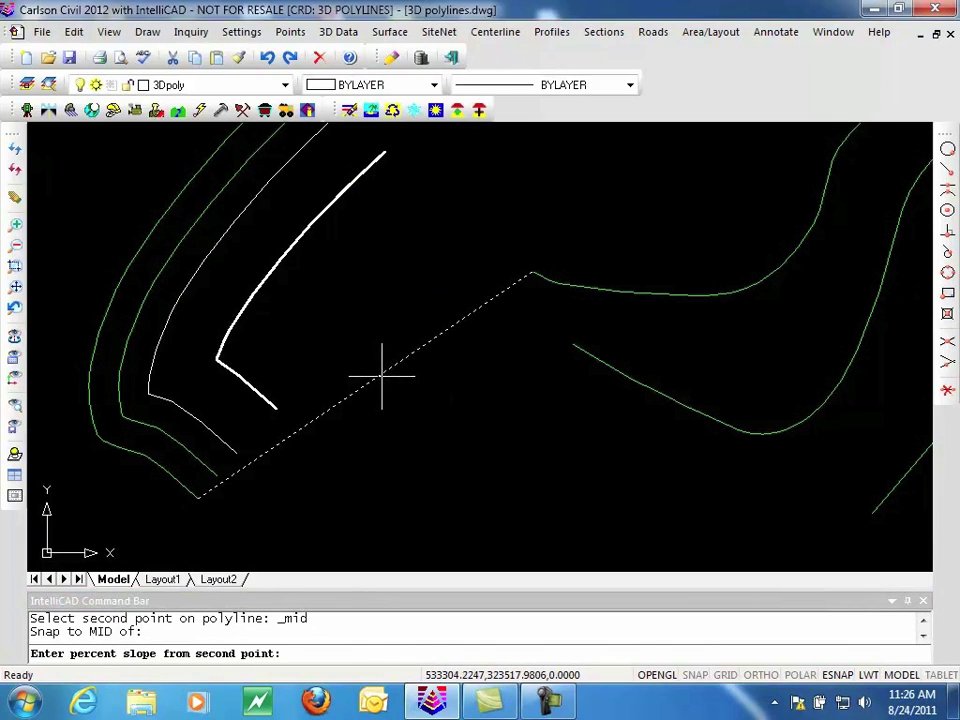
{"action": "type", "text": "20"}
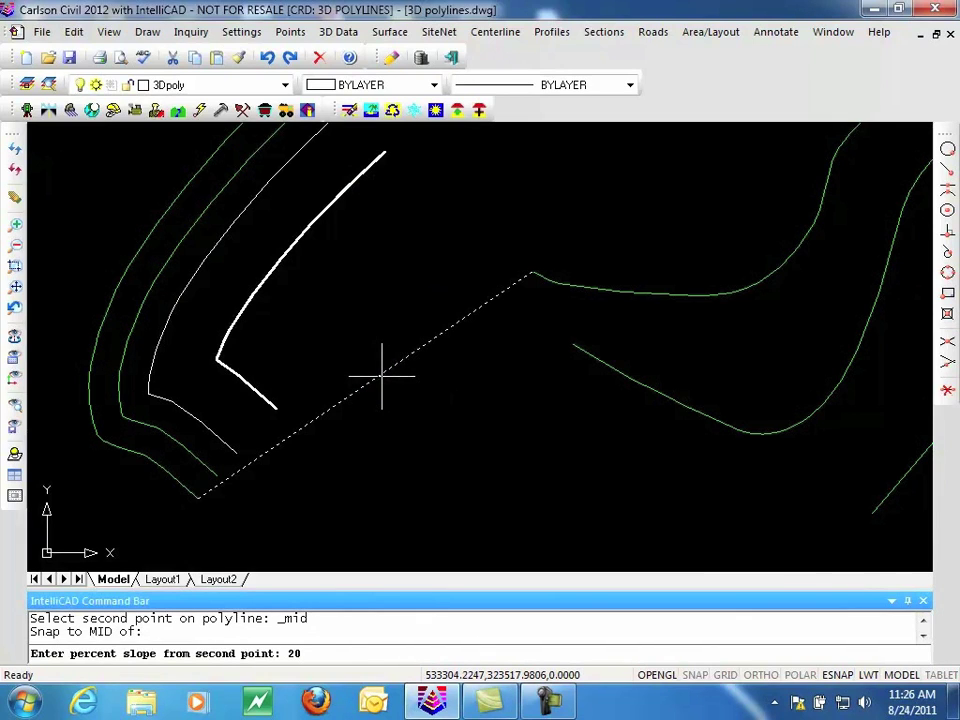
{"action": "key", "text": "Return"}
{"action": "left_click", "coordinate": [381, 376]}
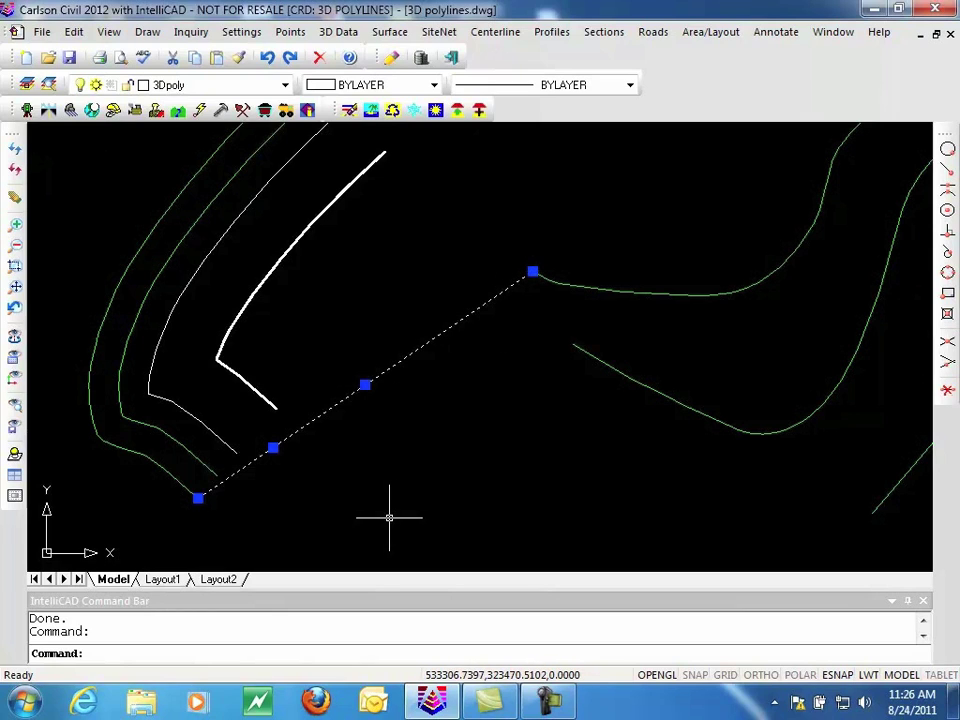
{"action": "key", "text": "Escape"}
{"action": "key", "text": "Escape"}
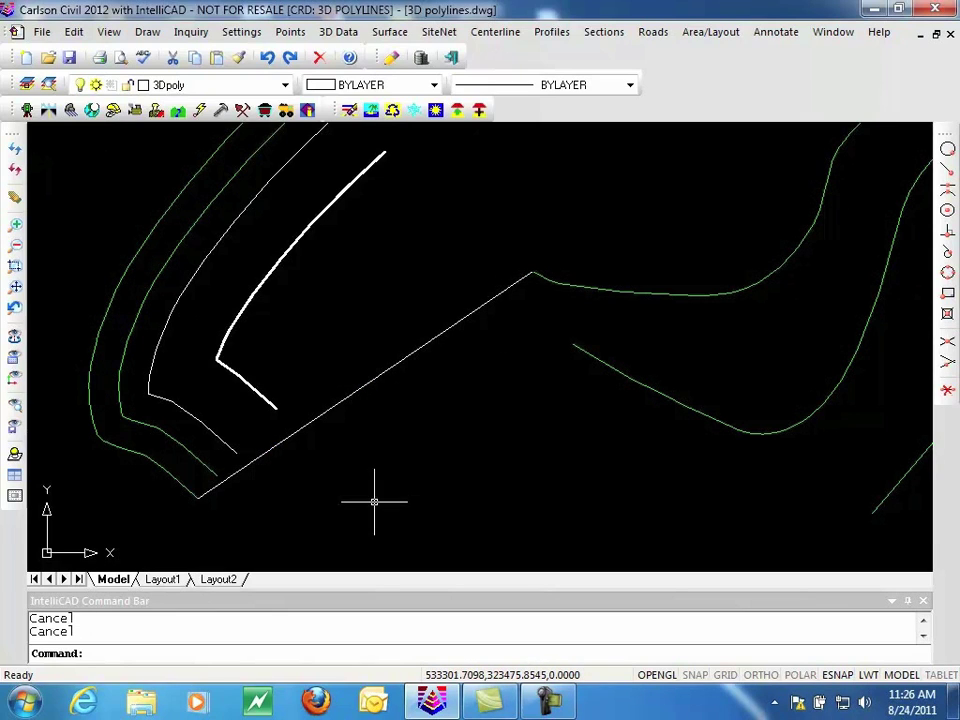
Step: Dismiss the Edit menu without running any command
{"action": "left_click", "coordinate": [74, 32]}
{"action": "mouse_move", "coordinate": [132, 577]}
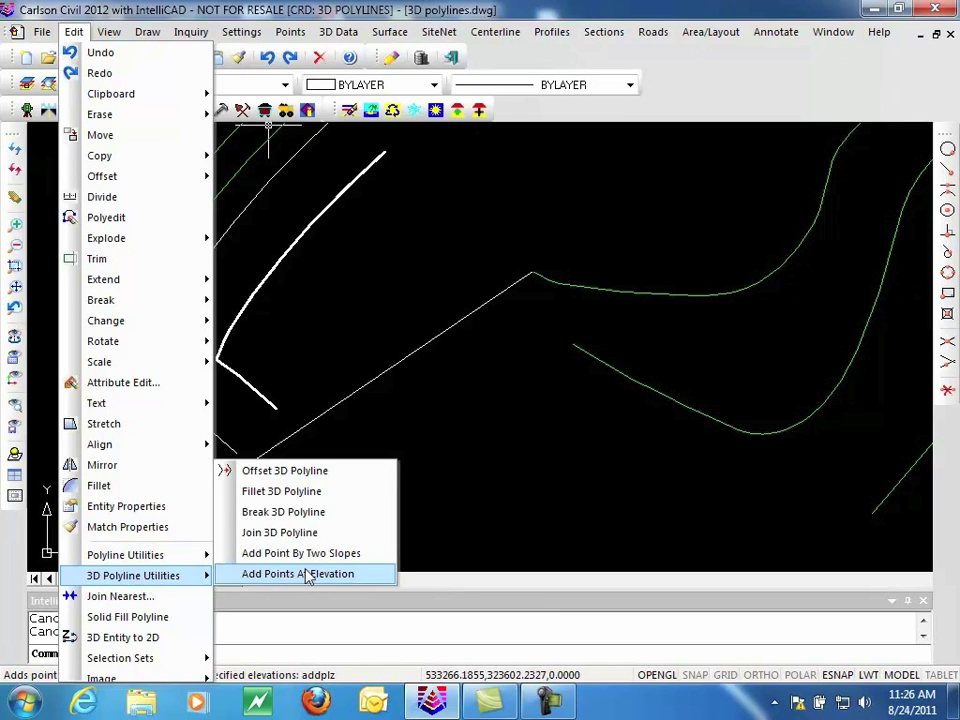
{"action": "left_click", "coordinate": [493, 471]}
{"action": "left_click", "coordinate": [368, 480]}
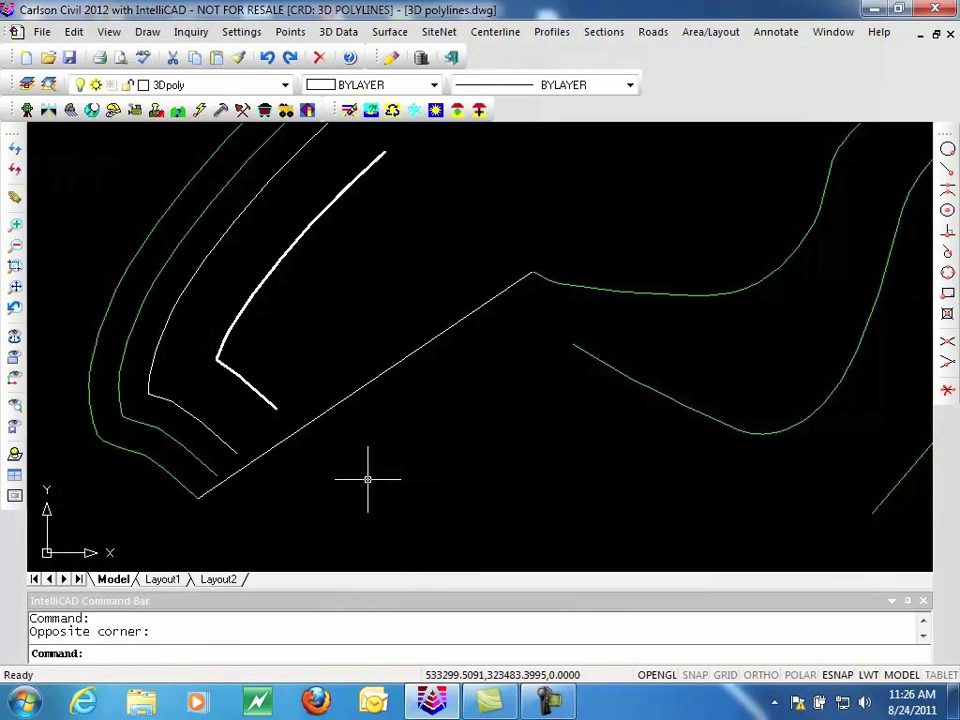
Step: Draw a 3D polyline from the white line's lower-left end to the green contour, then inspect it
{"action": "type", "text": "3p"}
{"action": "key", "text": "Return"}
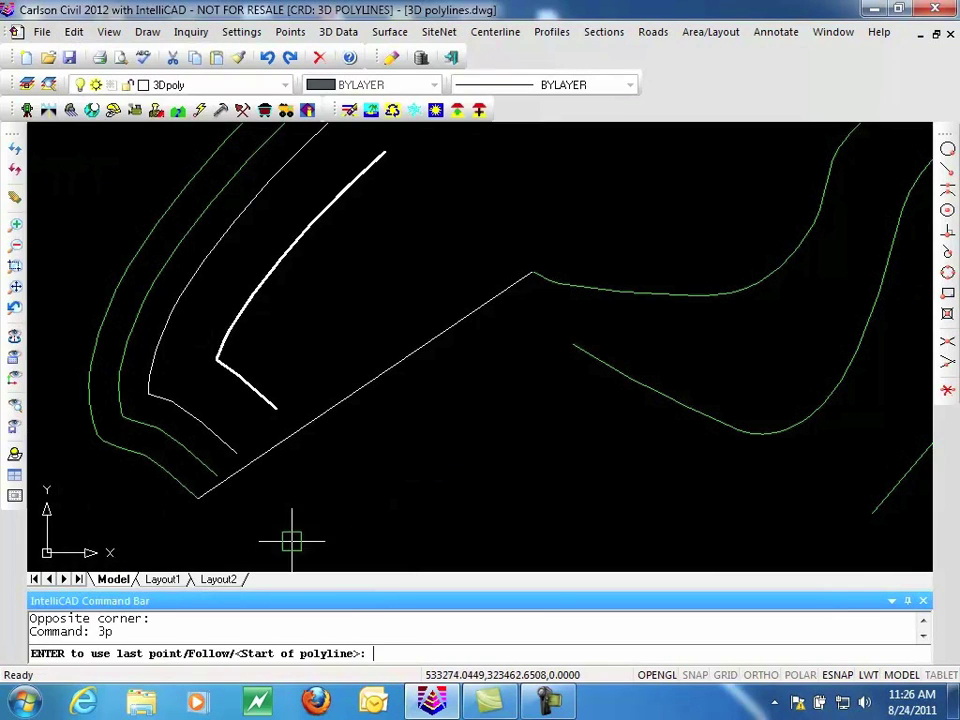
{"action": "left_click", "coordinate": [198, 498]}
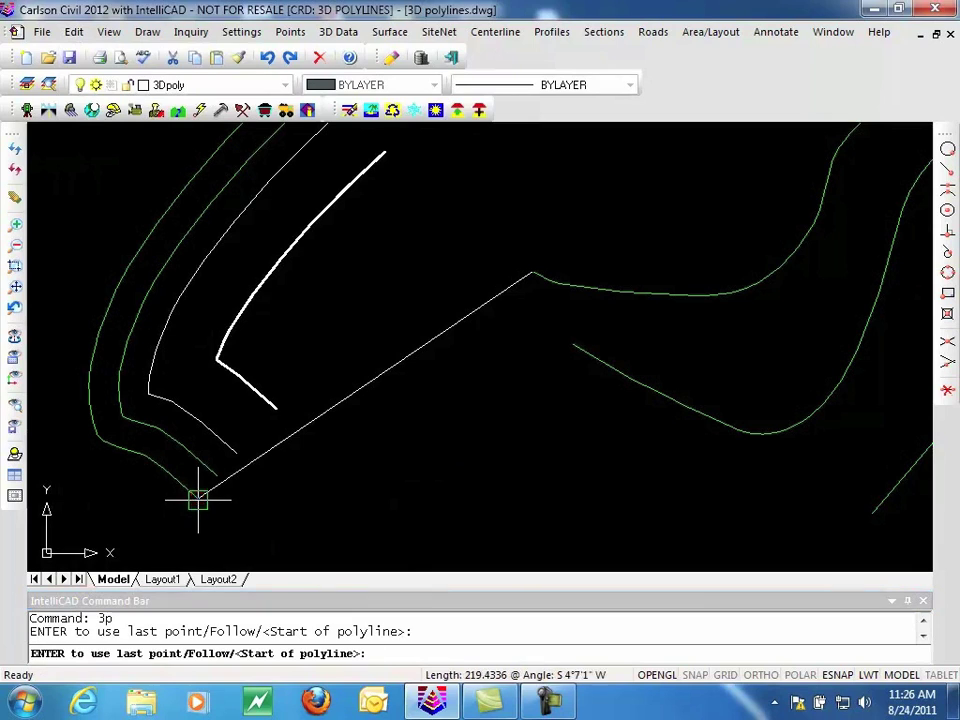
{"action": "left_click", "coordinate": [570, 343]}
{"action": "key", "text": "Return"}
{"action": "left_click", "coordinate": [398, 417]}
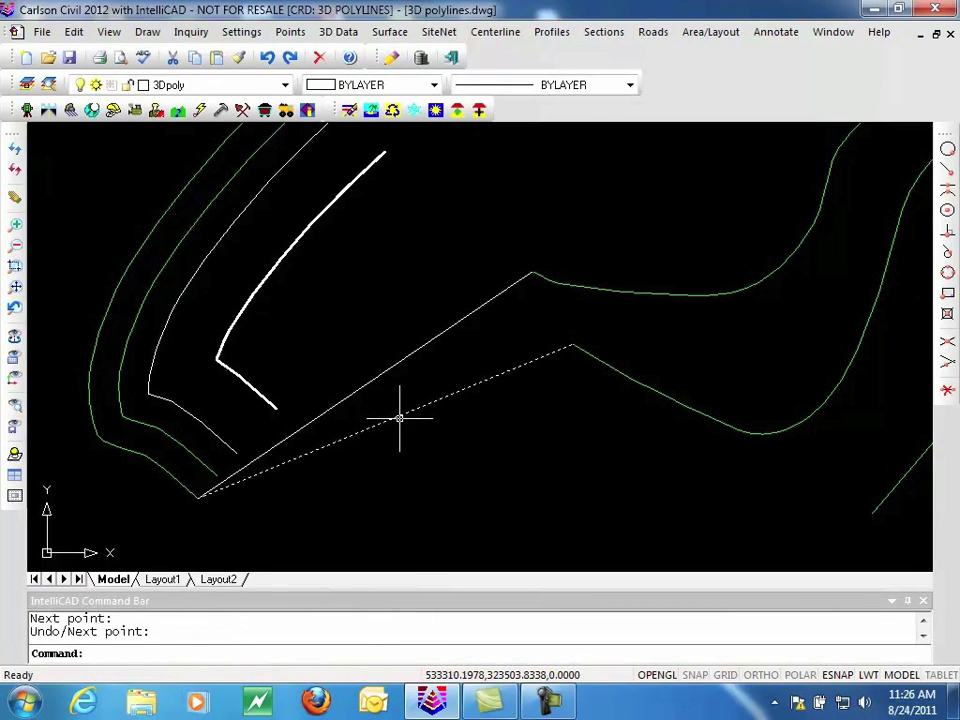
{"action": "left_click", "coordinate": [198, 497]}
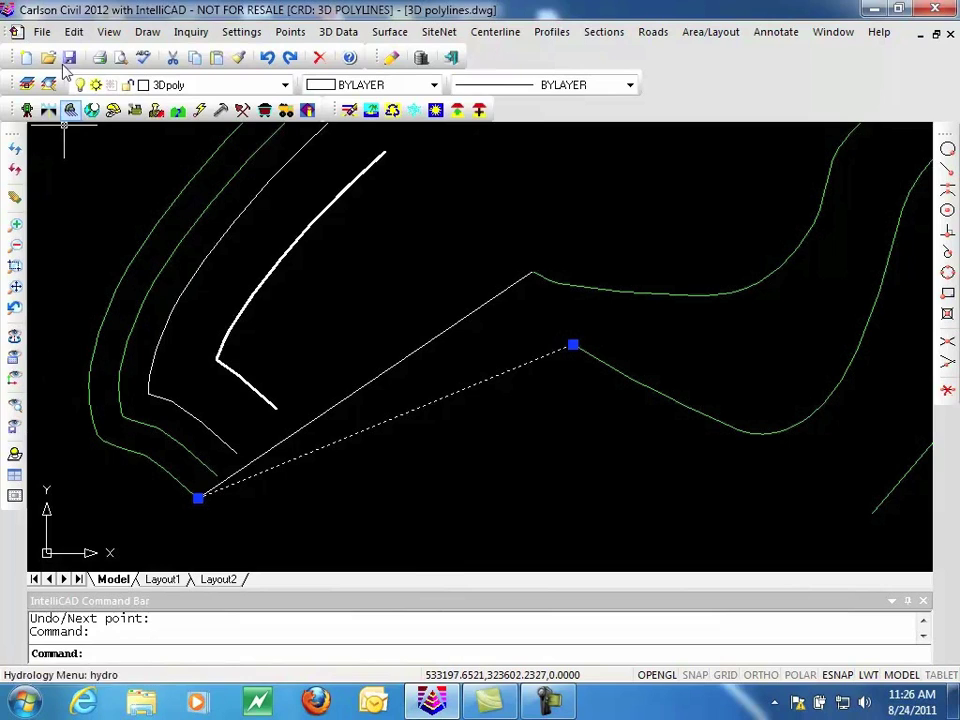
Step: Start Add Points At Elevation with the Single option and elevation 215.75
{"action": "left_click", "coordinate": [74, 31]}
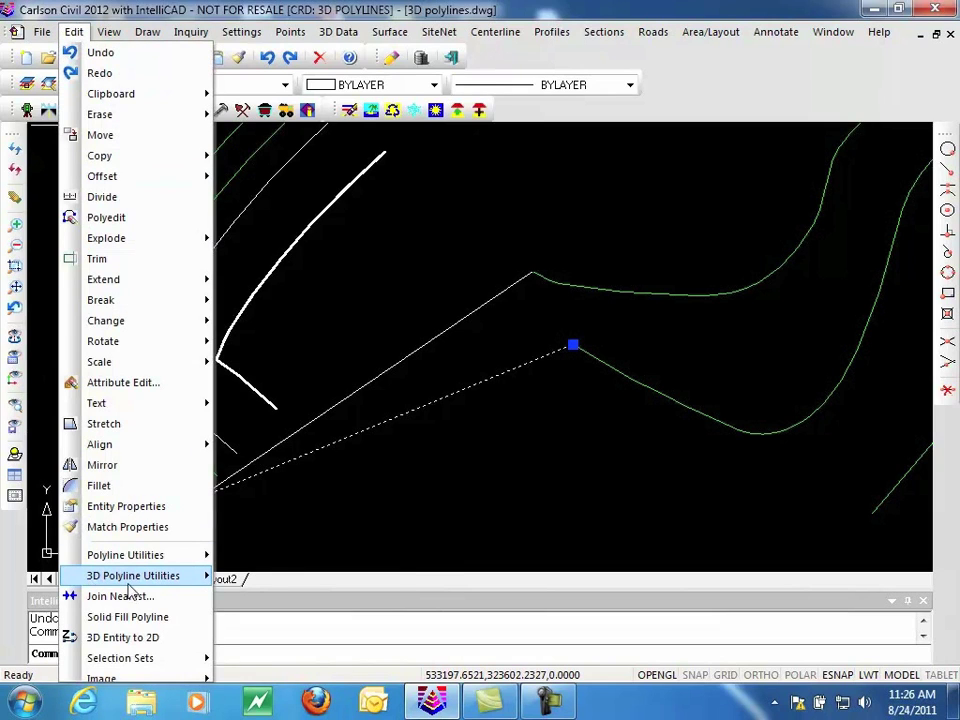
{"action": "mouse_move", "coordinate": [160, 585]}
{"action": "left_click", "coordinate": [280, 574]}
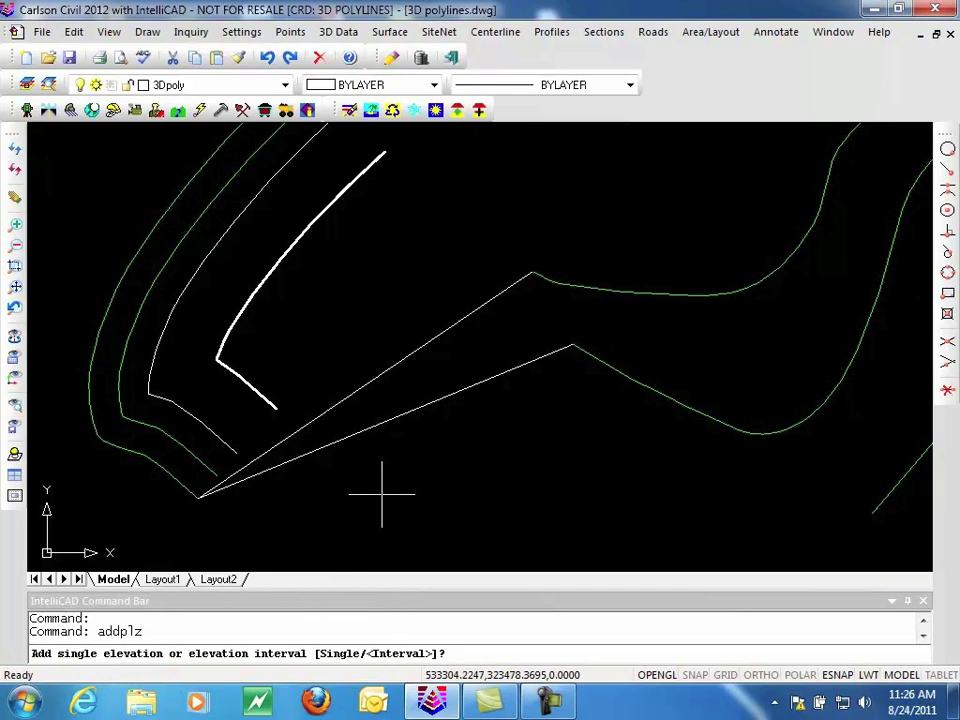
{"action": "left_click", "coordinate": [349, 643]}
{"action": "type", "text": "s"}
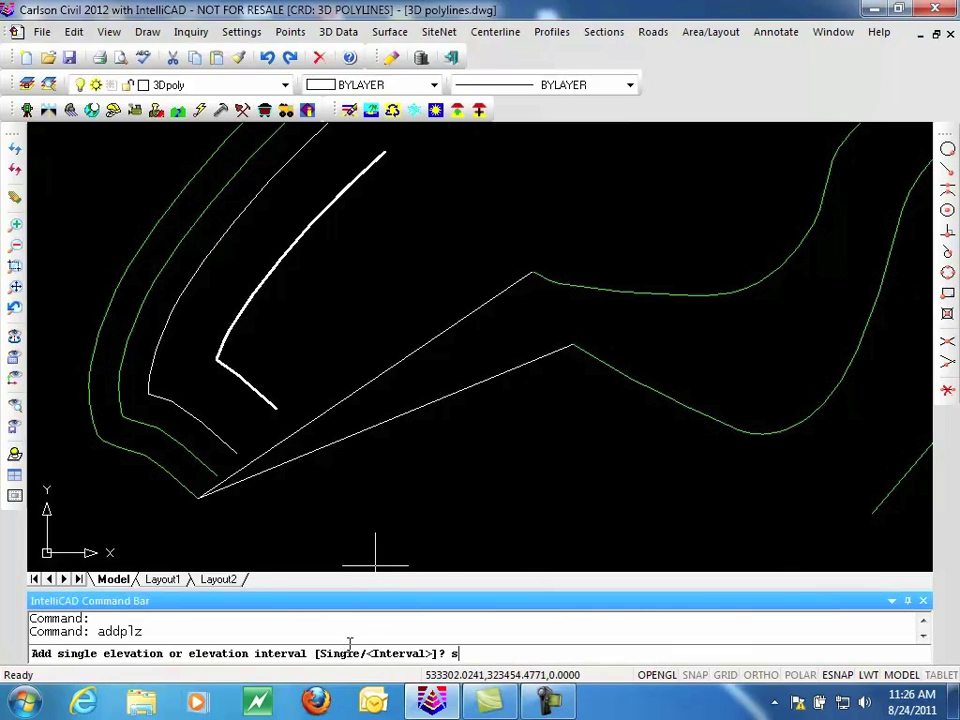
{"action": "key", "text": "Return"}
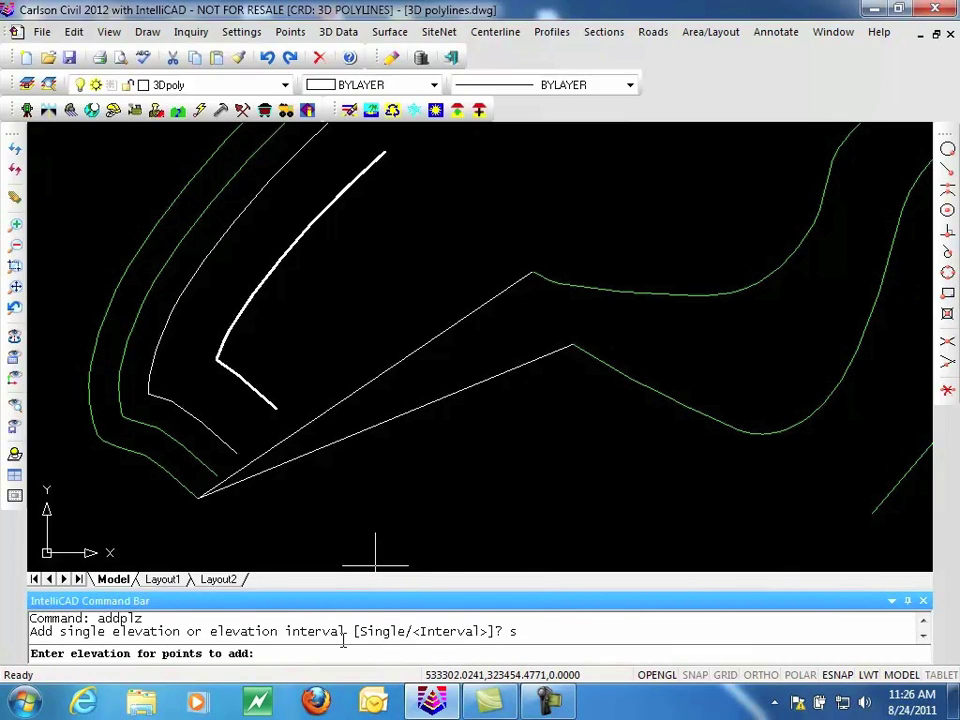
{"action": "type", "text": "215.75"}
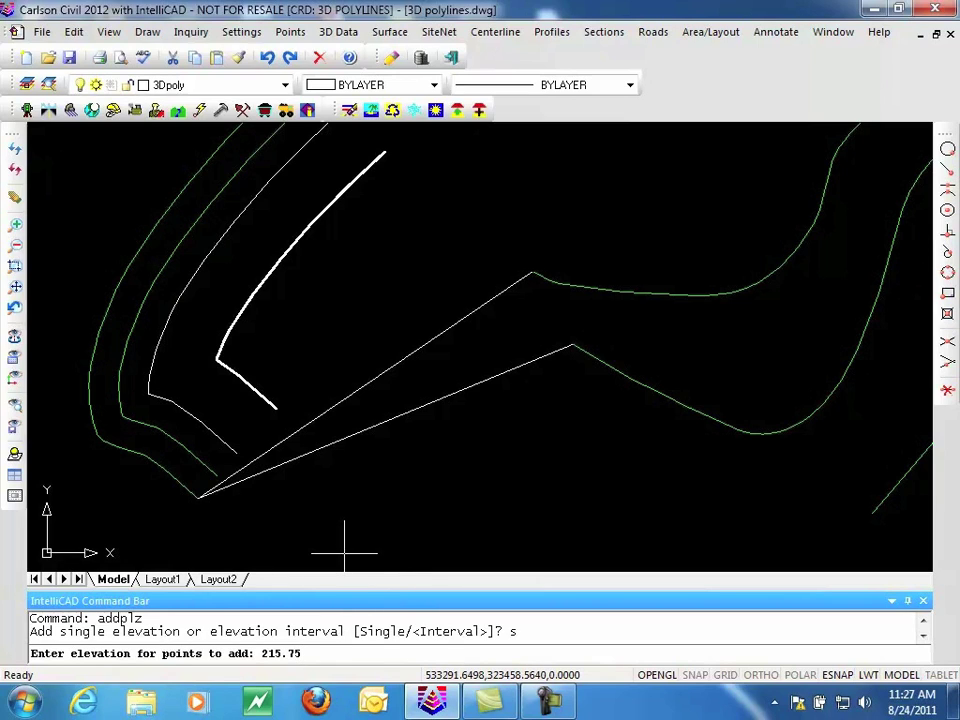
{"action": "key", "text": "Return"}
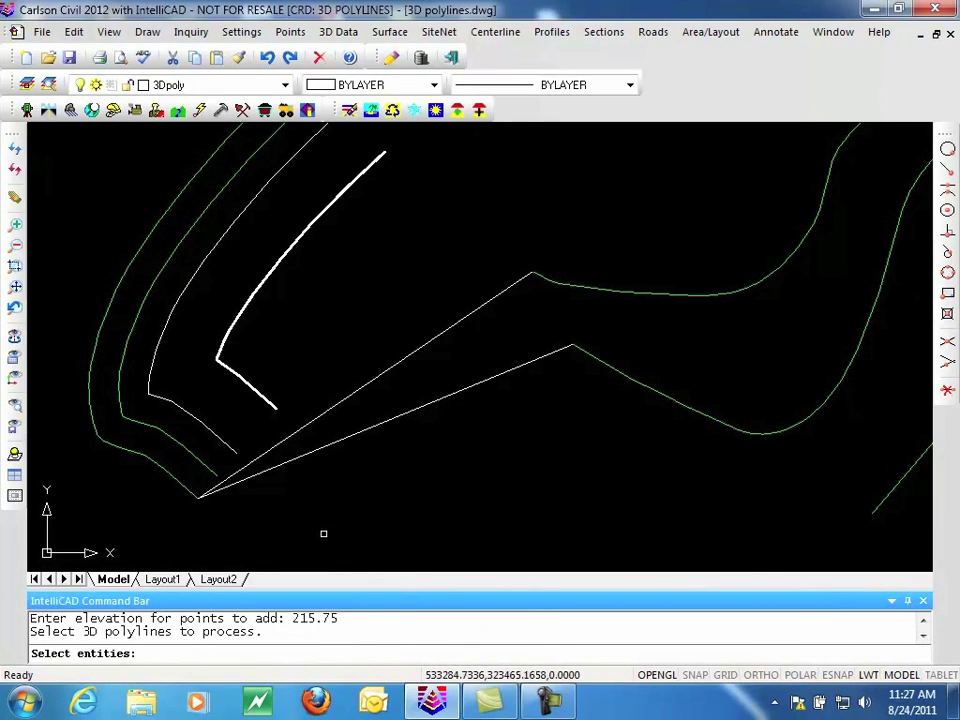
Step: Apply it to the lower 3D polyline, then select the polyline to check the new vertex
{"action": "left_click", "coordinate": [311, 451]}
{"action": "key", "text": "Return"}
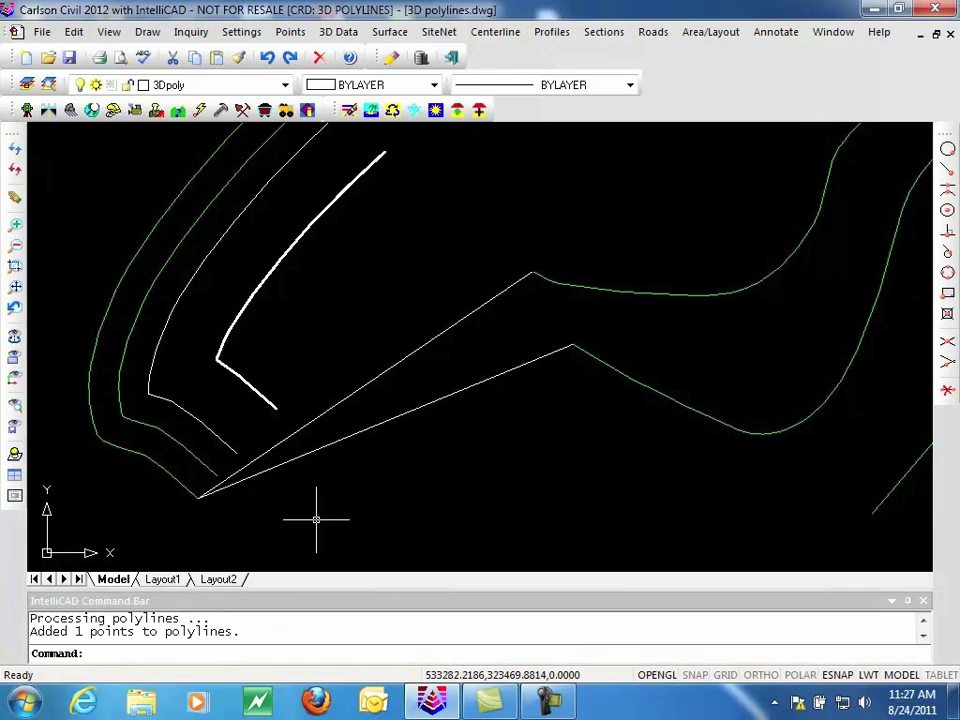
{"action": "left_click", "coordinate": [300, 452]}
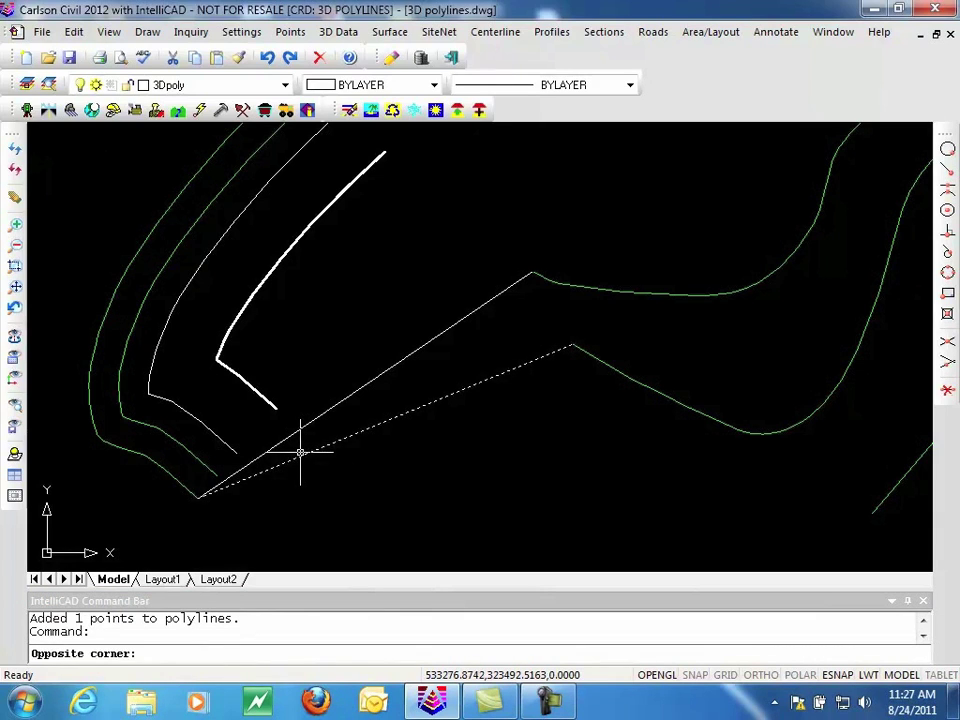
{"action": "left_click", "coordinate": [297, 460]}
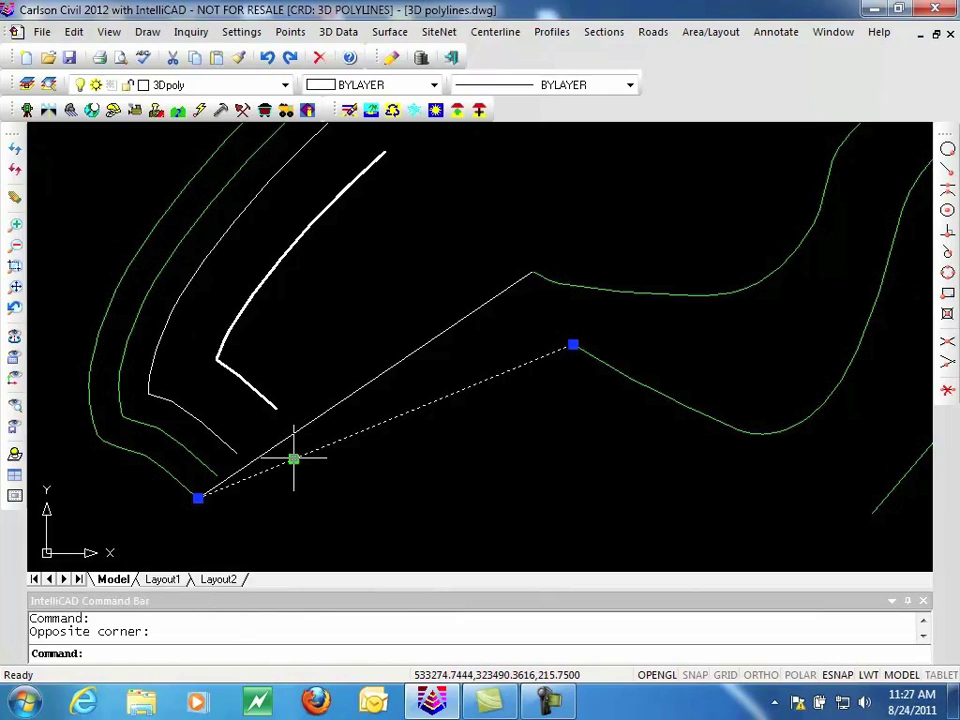
{"action": "key", "text": "Escape"}
{"action": "key", "text": "Escape"}
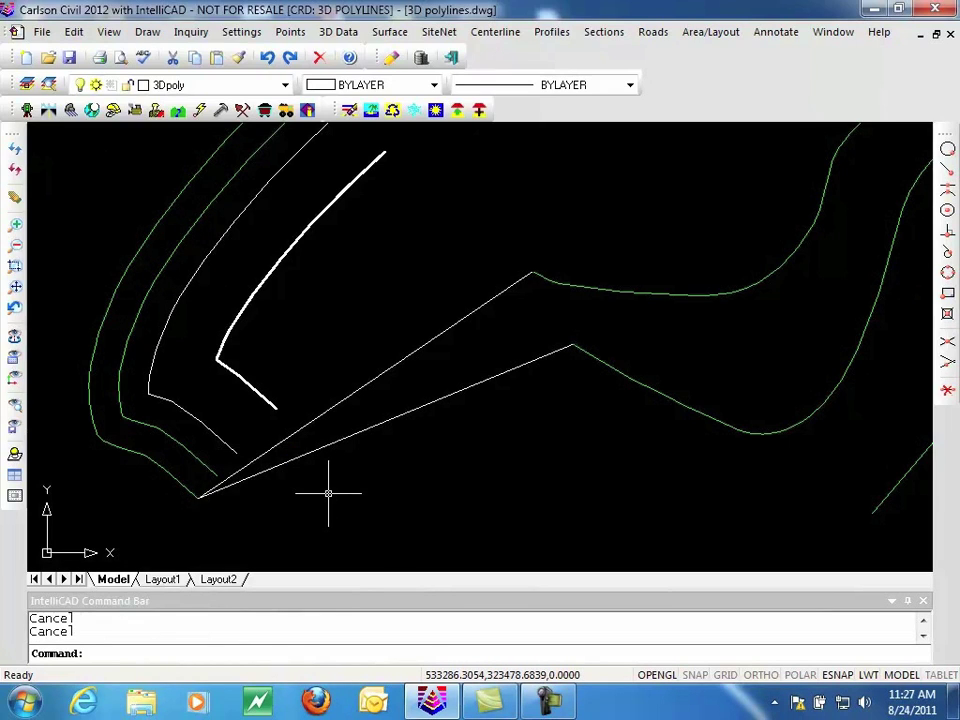
Step: Rerun ADDPLZ with an elevation interval of 2 on the lower polyline, then inspect its grips
{"action": "key", "text": "Return"}
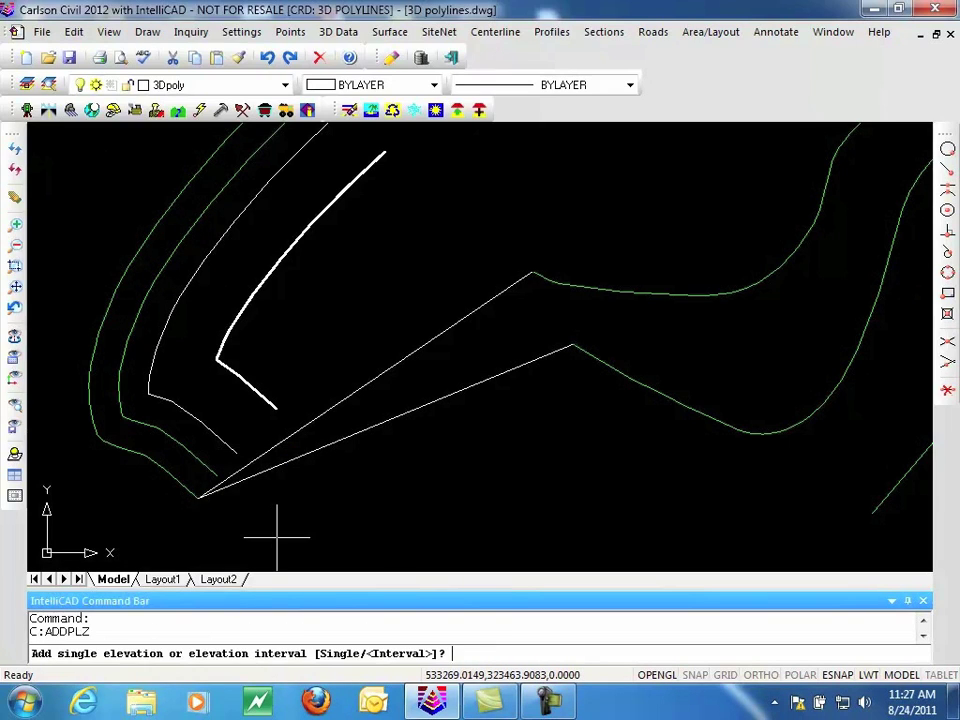
{"action": "key", "text": "Return"}
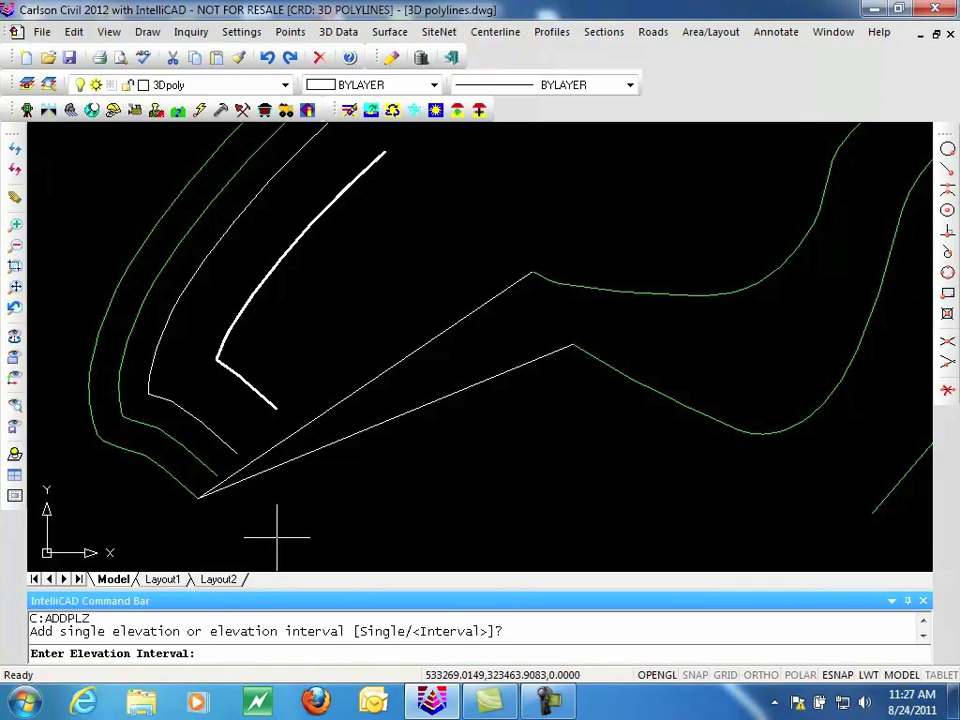
{"action": "type", "text": "2"}
{"action": "key", "text": "Return"}
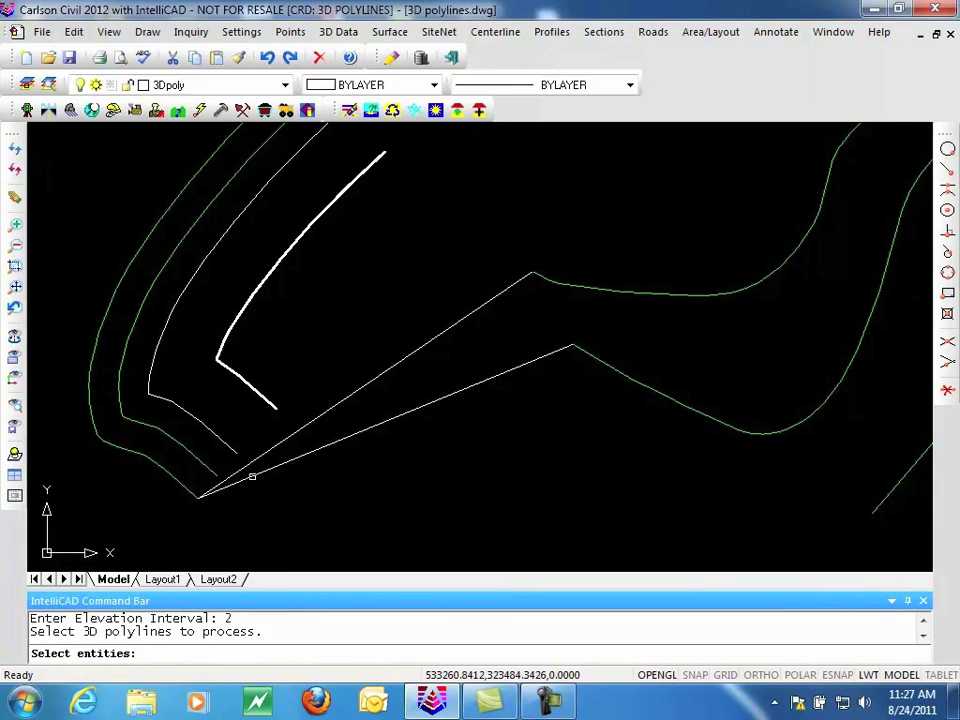
{"action": "left_click", "coordinate": [252, 476]}
{"action": "key", "text": "Return"}
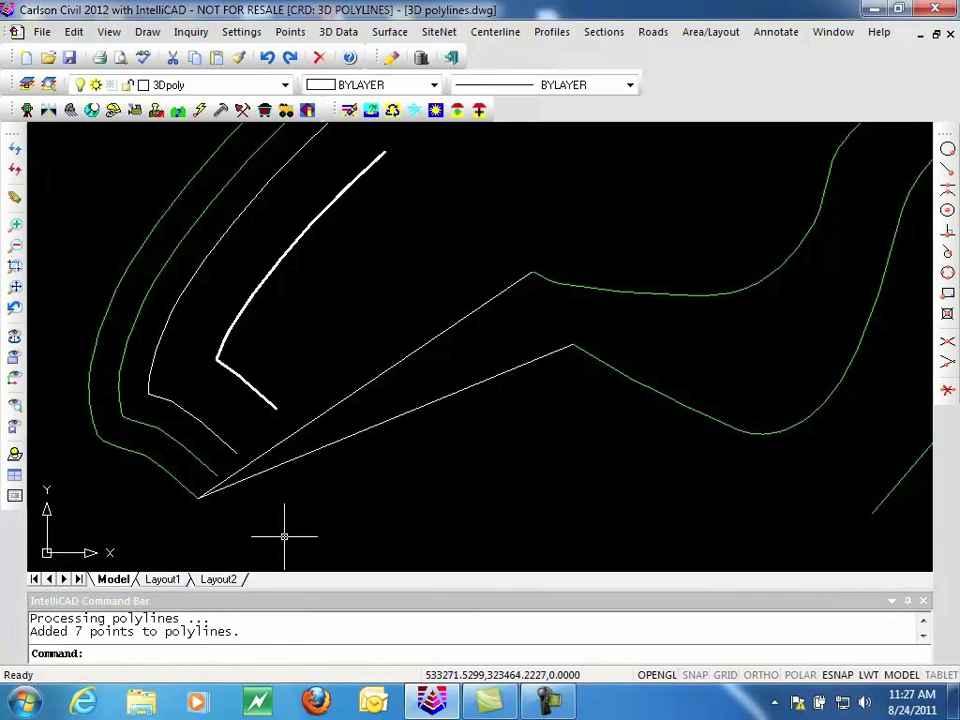
{"action": "left_click", "coordinate": [274, 462]}
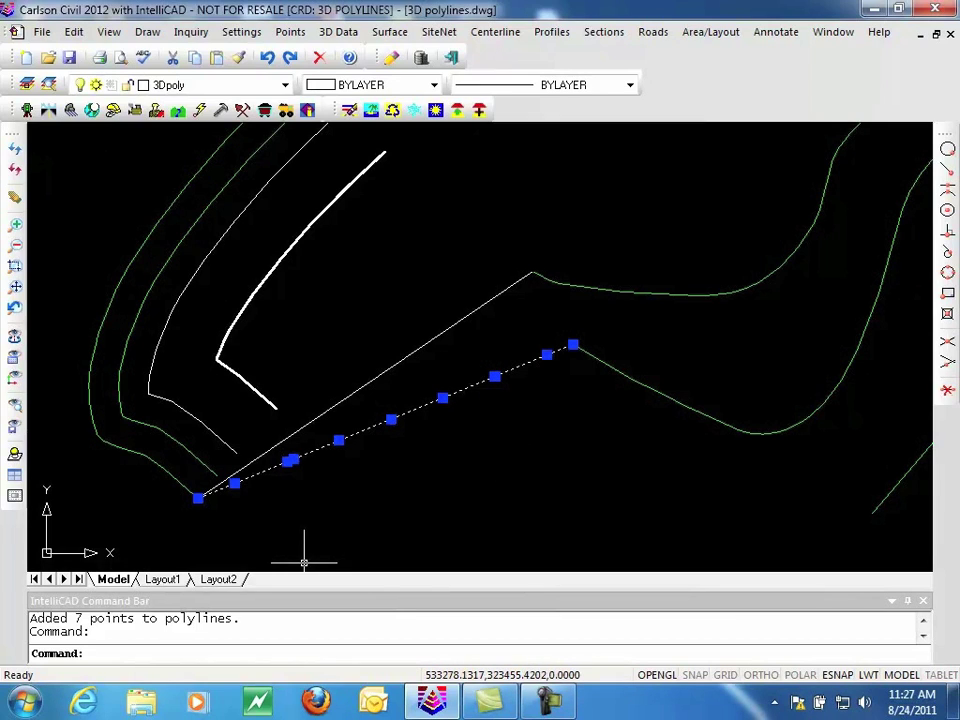
{"action": "key", "text": "Escape"}
{"action": "key", "text": "Escape"}
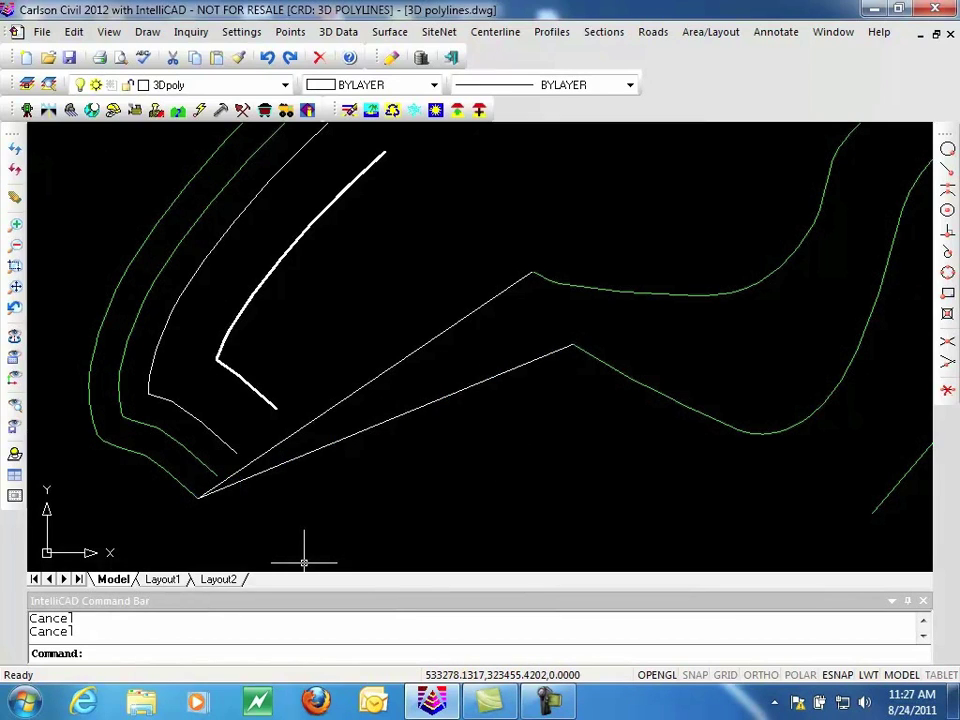
{"action": "left_click", "coordinate": [72, 32]}
{"action": "mouse_move", "coordinate": [142, 563]}
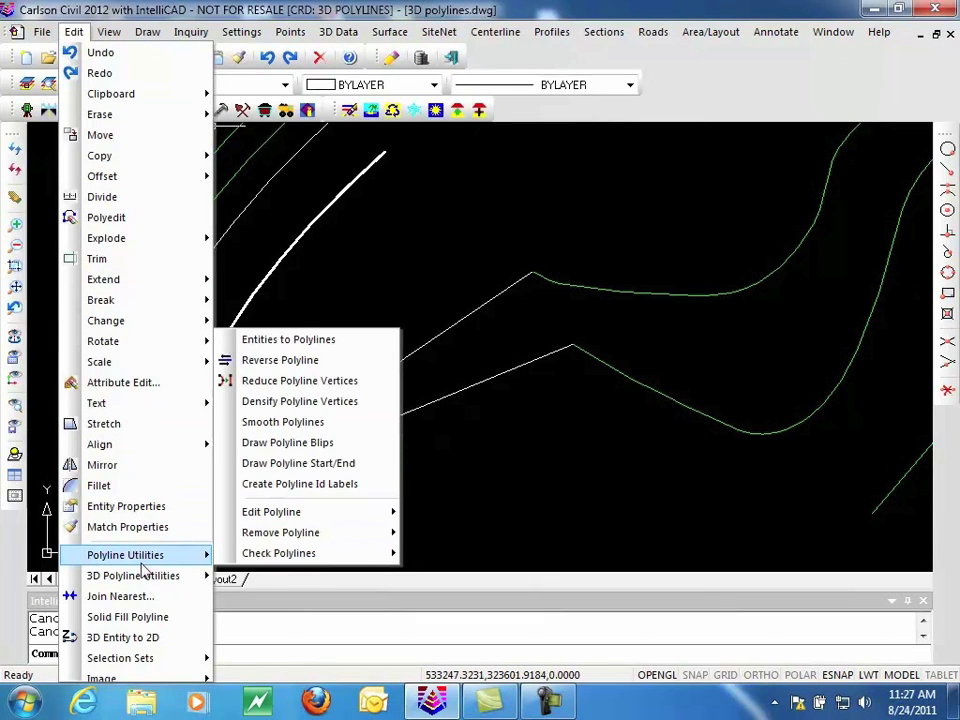
{"action": "mouse_move", "coordinate": [165, 577]}
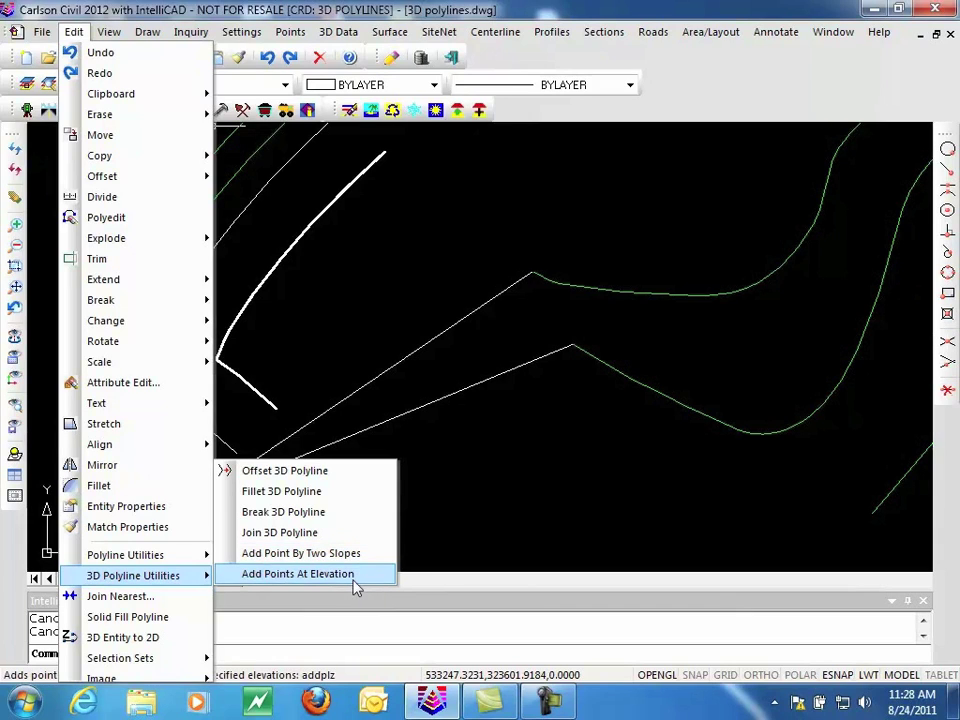
{"action": "left_click", "coordinate": [482, 500]}
{"action": "left_click", "coordinate": [441, 478]}
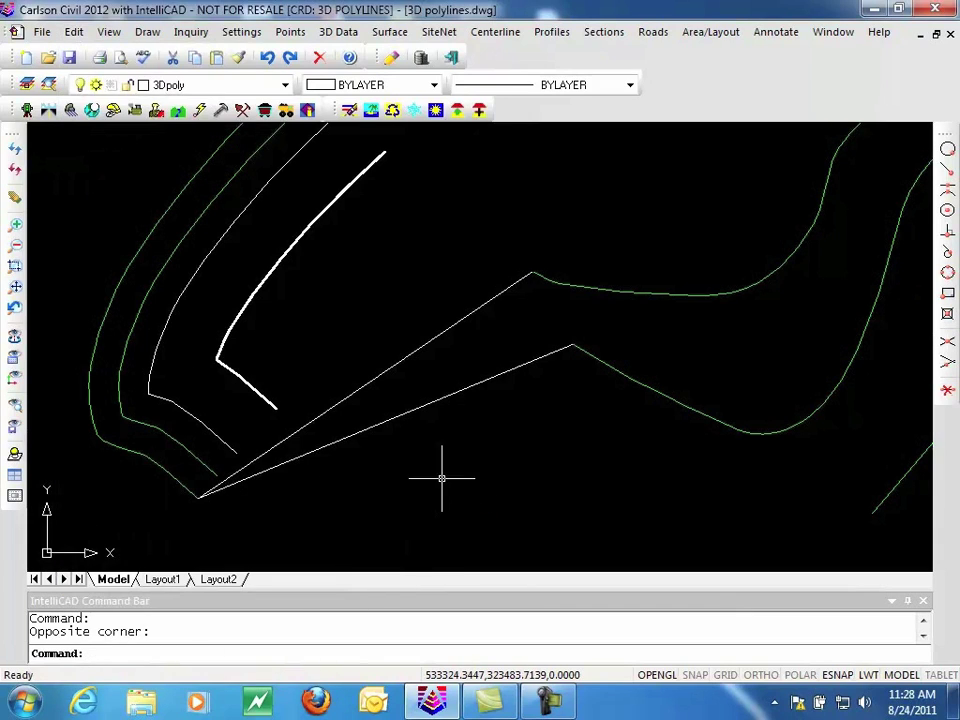